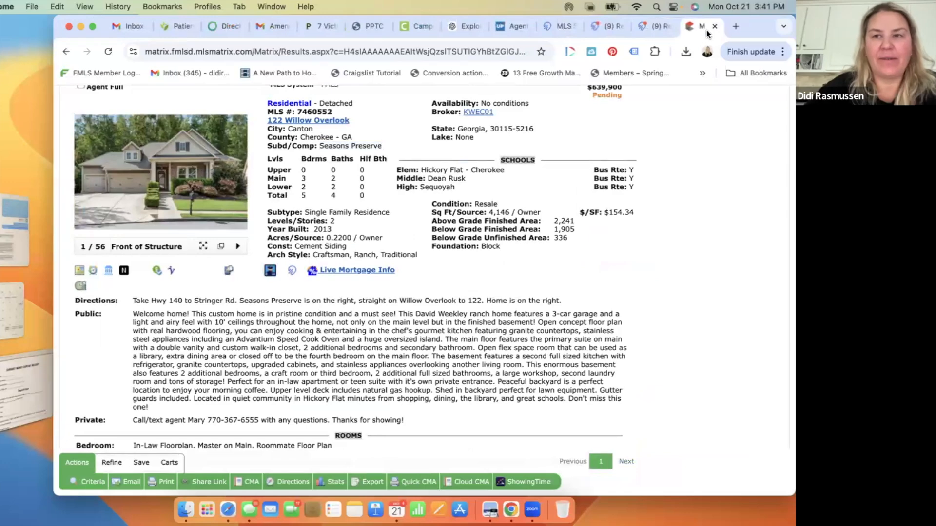
Step: Close the Matrix listing tab and both Remine property tabs to return to the FMLS dashboard
click(714, 25)
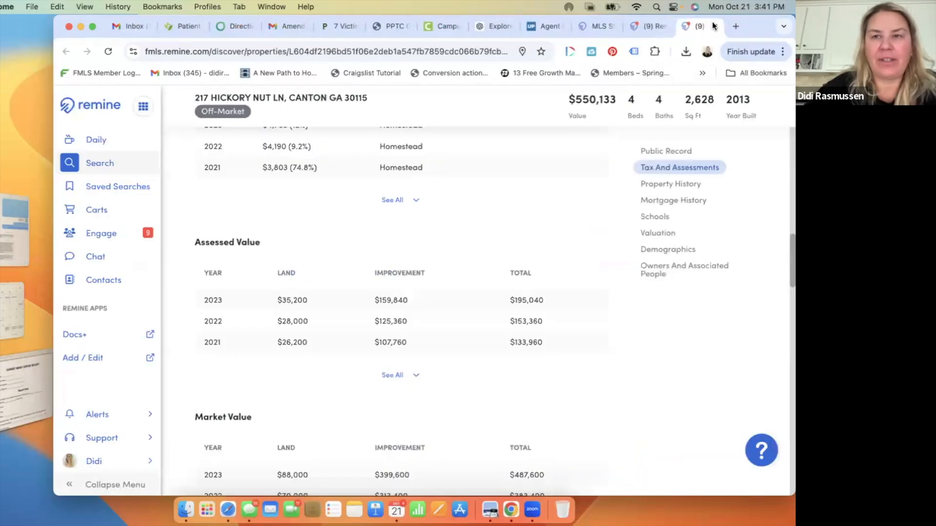
click(715, 26)
click(715, 27)
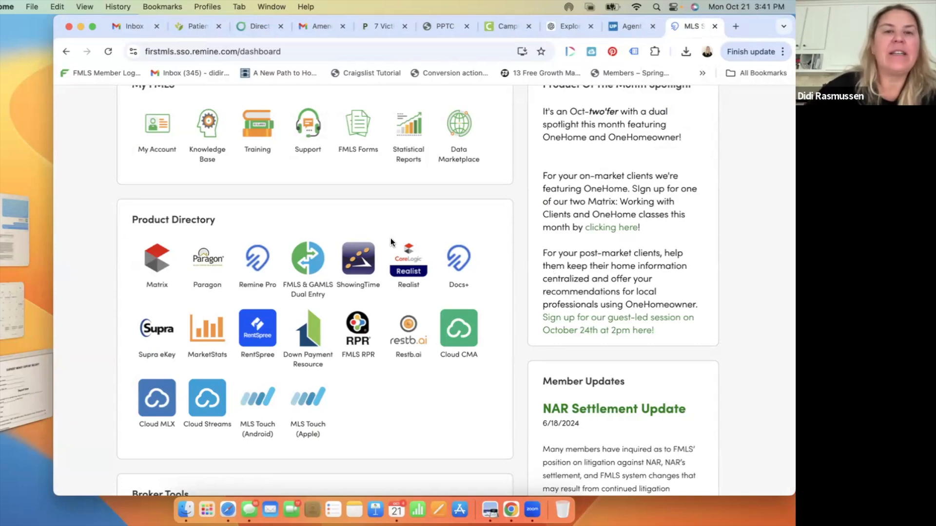
Step: Launch Matrix from the dashboard's Product Directory
scroll(390, 242, up, 5)
scroll(390, 238, down, 5)
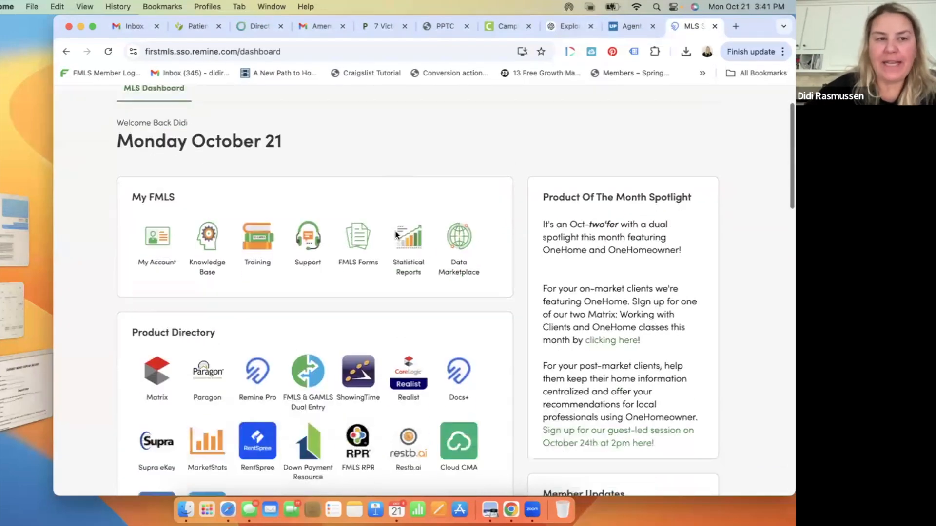
click(152, 239)
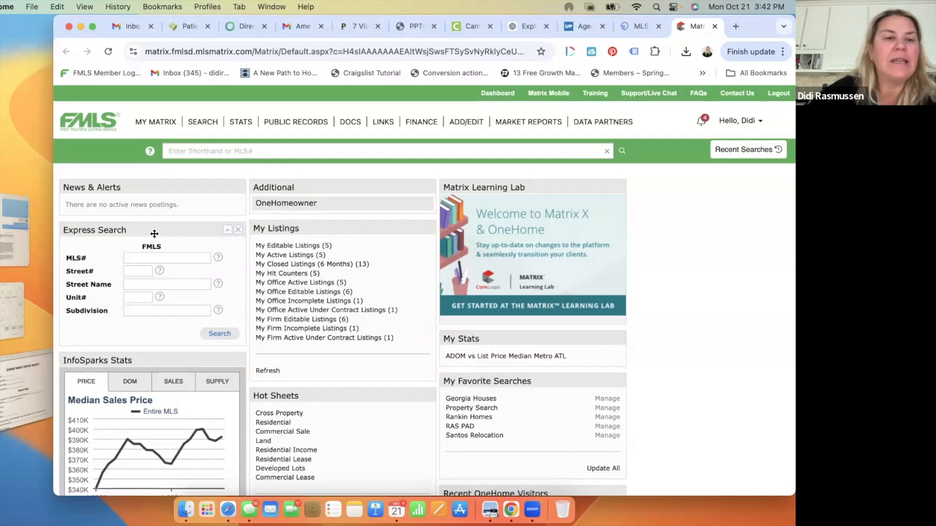
Step: Make the browser full screen and bring up Matrix's Search menu of listing types
click(93, 25)
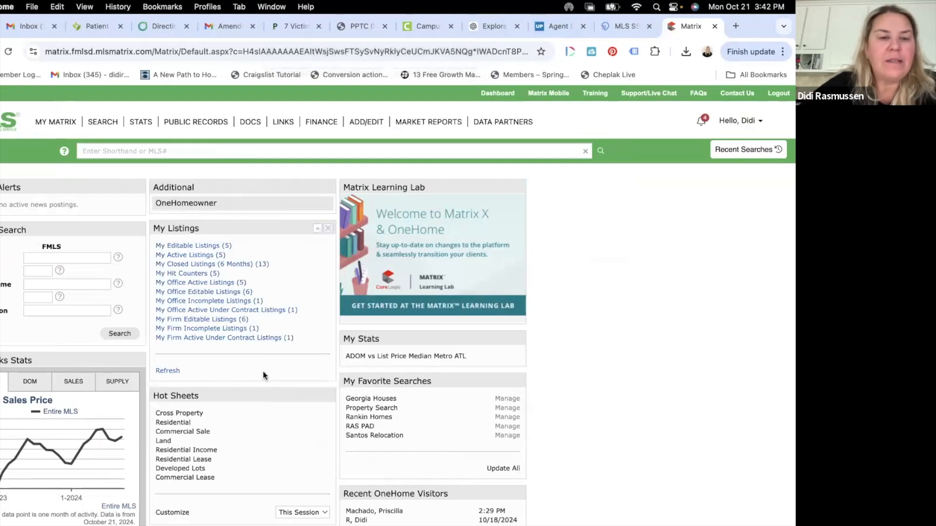
scroll(139, 348, down, 2)
scroll(139, 348, down, 2)
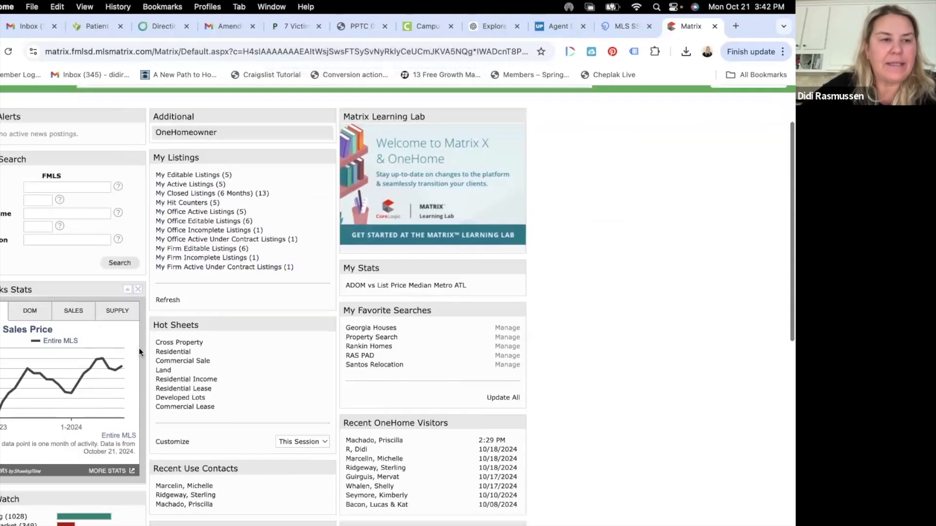
scroll(59, 194, up, 4)
scroll(60, 194, down, 2)
scroll(60, 194, up, 2)
mouse_move(105, 121)
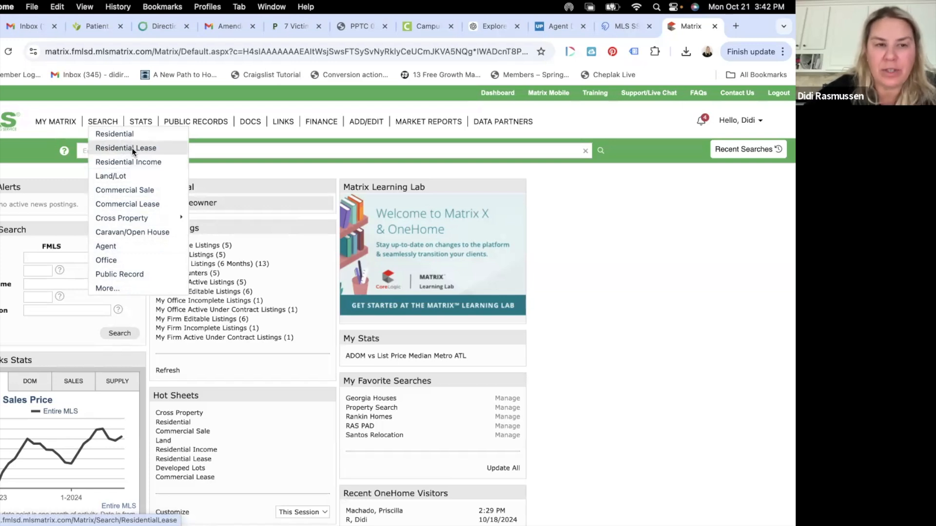
Step: Open the Residential search form and add Coming Soon to the Status criteria
click(121, 136)
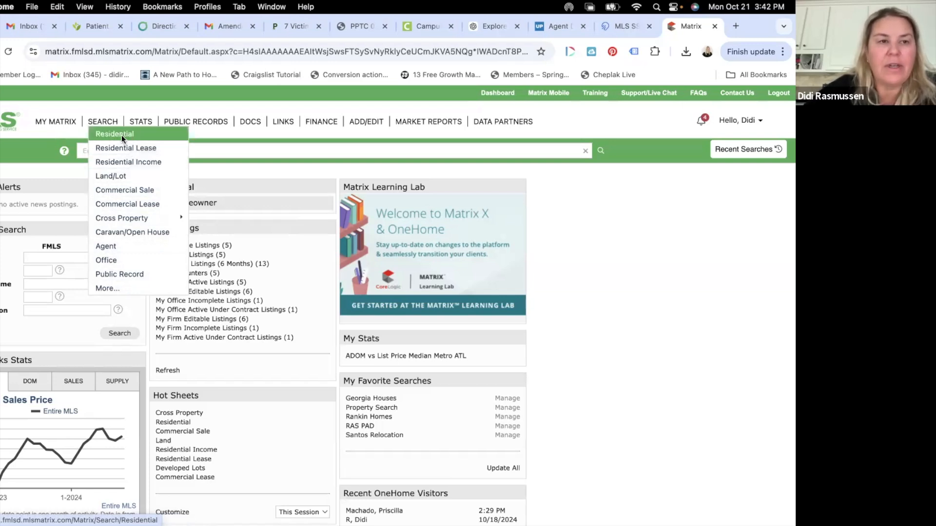
scroll(235, 337, down, 3)
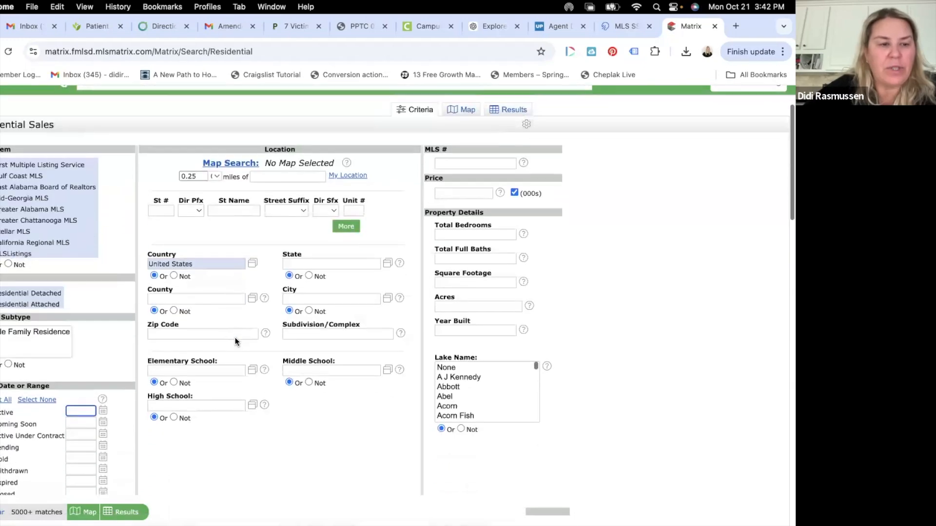
scroll(235, 337, down, 1)
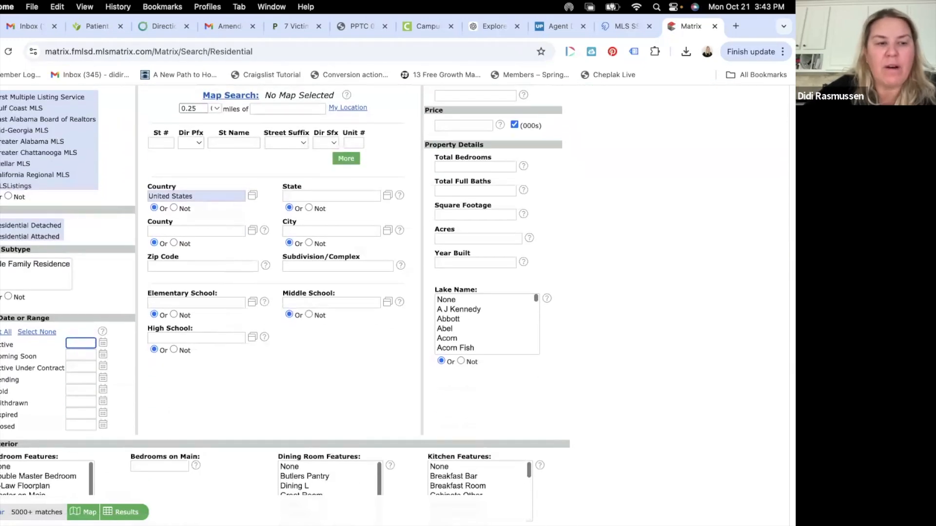
click(18, 357)
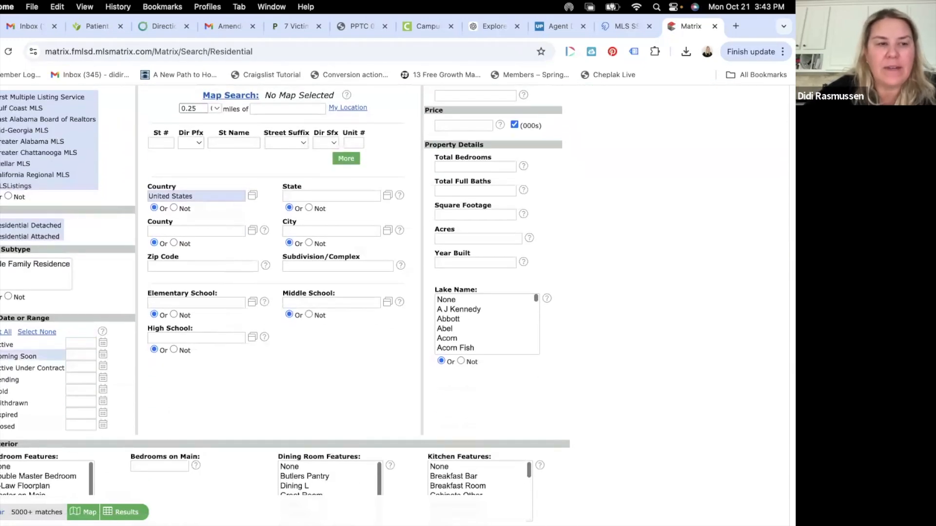
scroll(19, 225, up, 1)
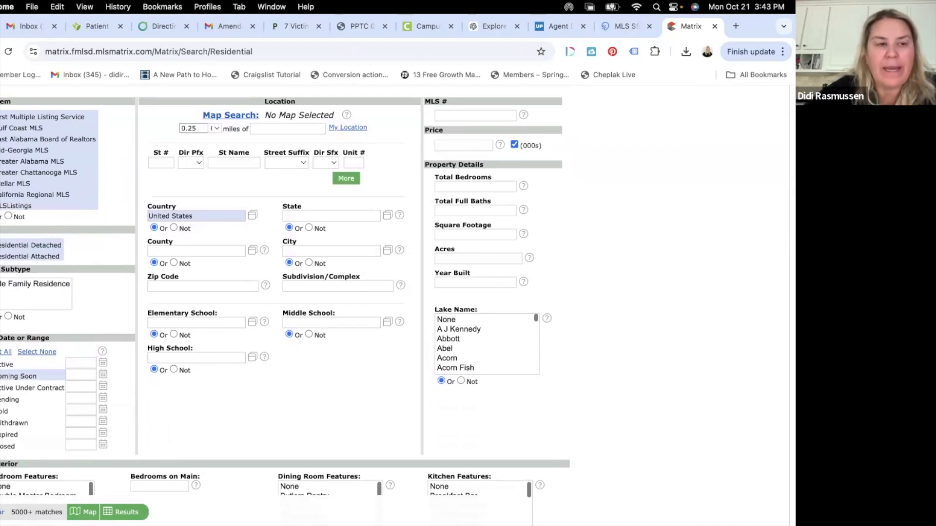
scroll(23, 271, down, 2)
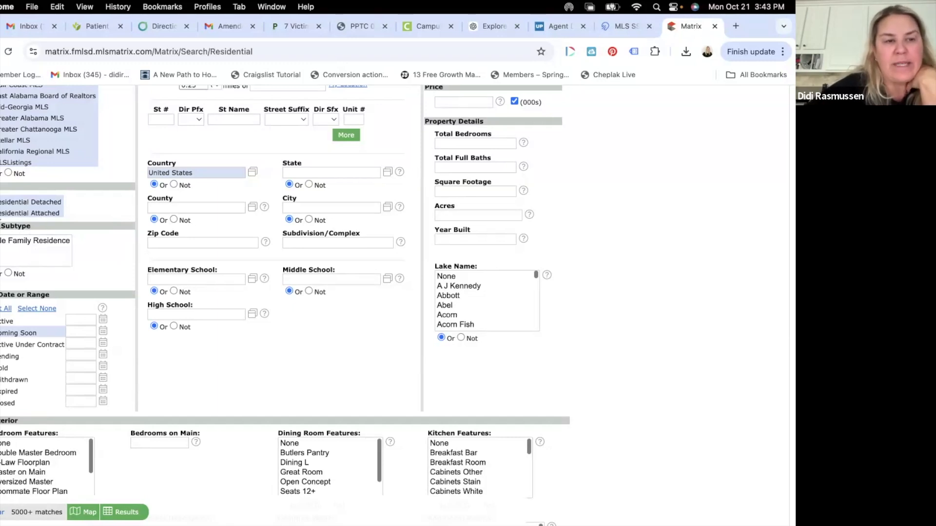
scroll(25, 247, up, 1)
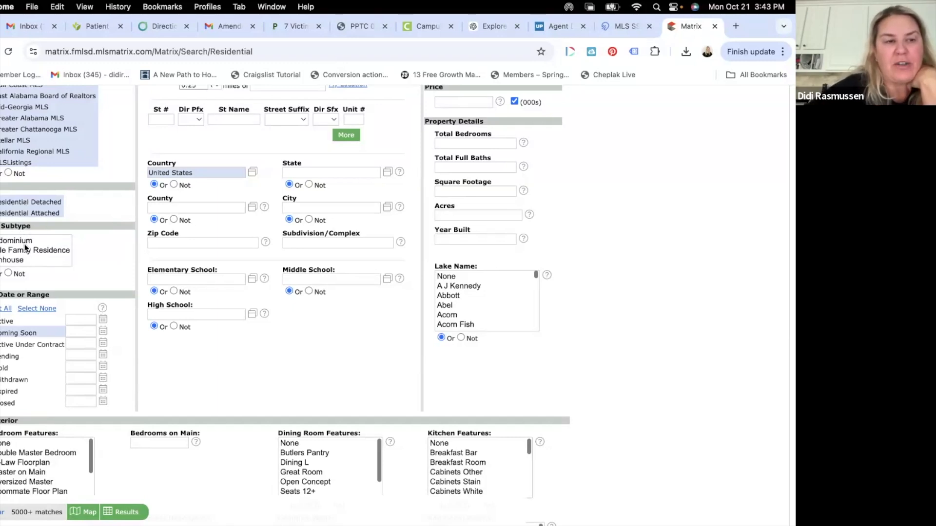
drag(14, 263, 17, 240)
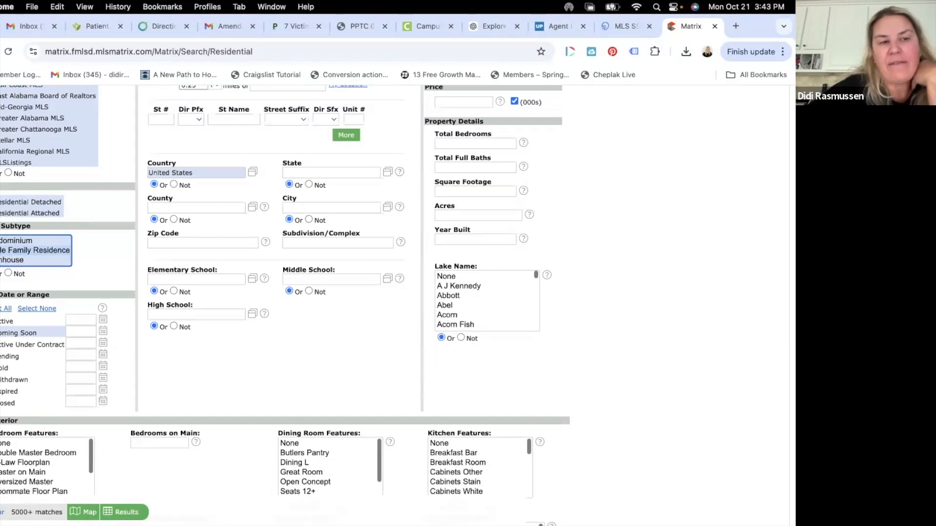
click(1, 202)
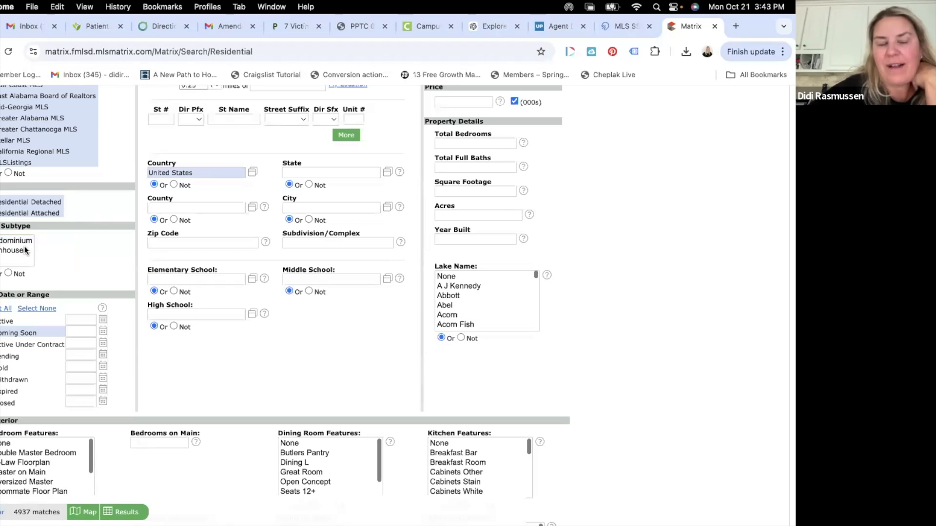
click(1, 202)
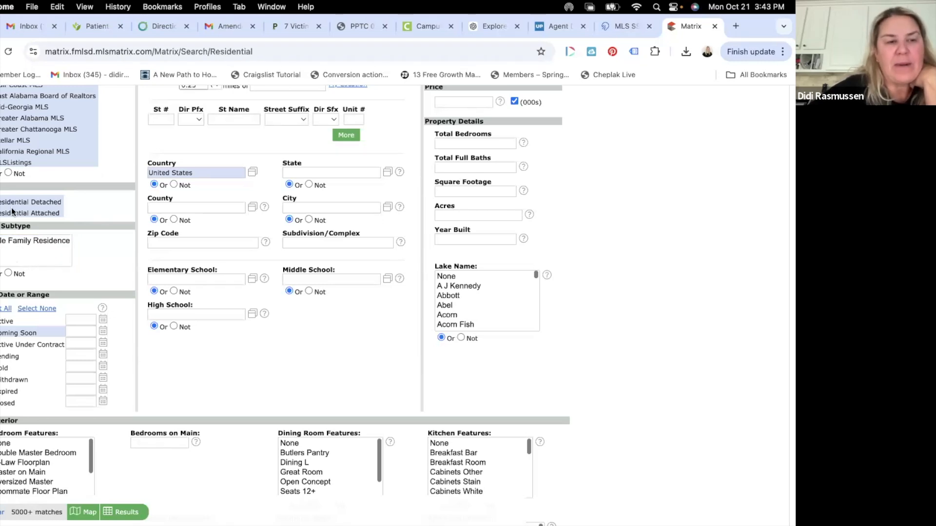
scroll(116, 278, up, 2)
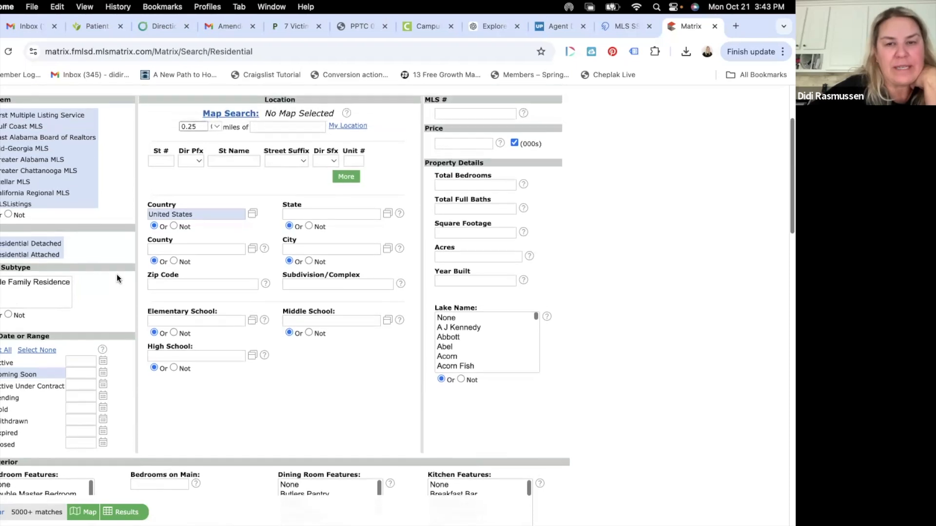
scroll(117, 276, down, 1)
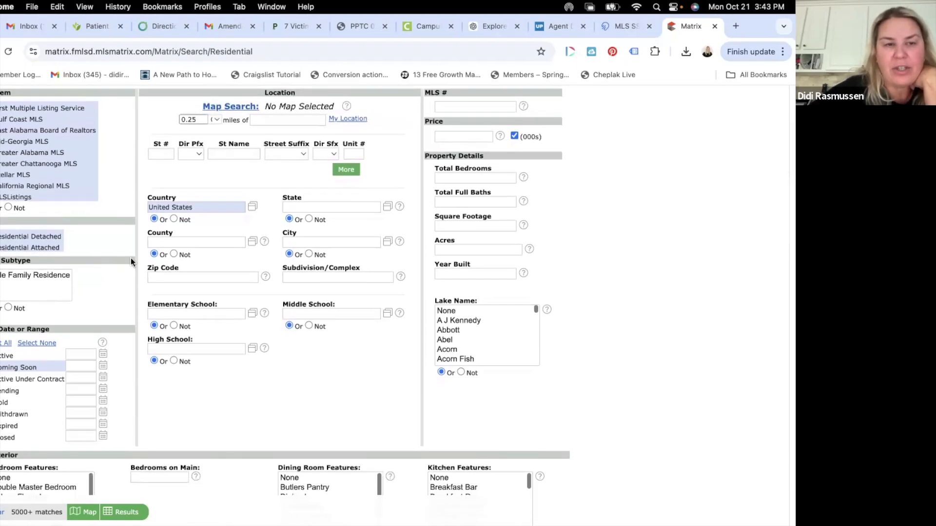
scroll(172, 292, down, 1)
scroll(172, 293, up, 1)
scroll(177, 287, down, 1)
click(474, 132)
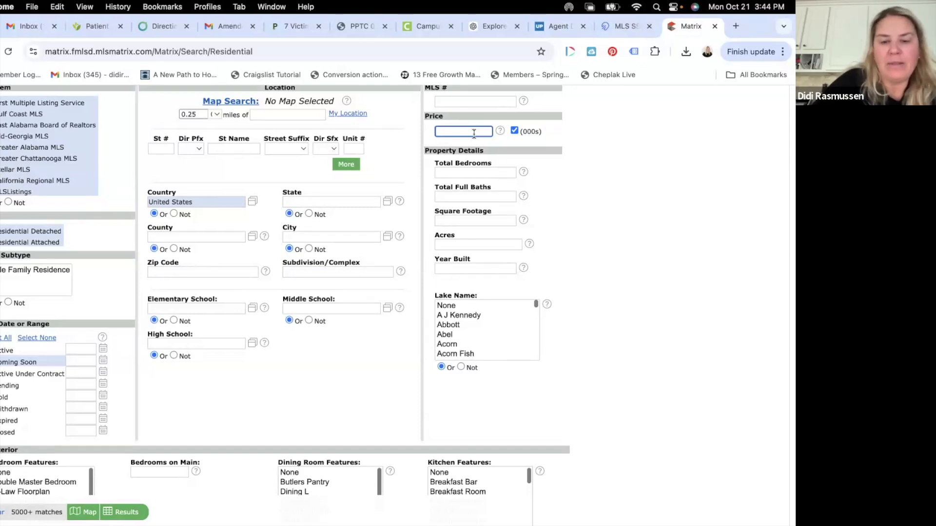
Step: Enter a 600-750 price range with the (000s) thousands box kept checked
text(0-)
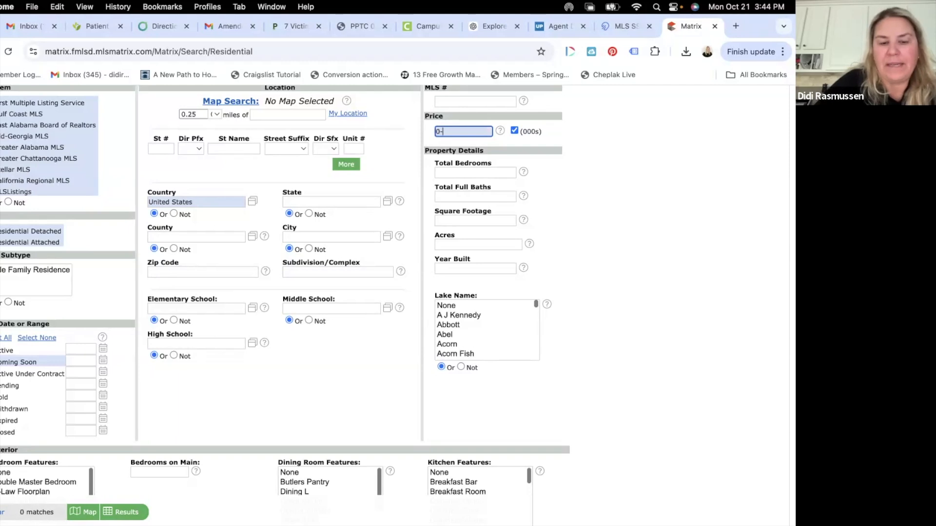
text(750)
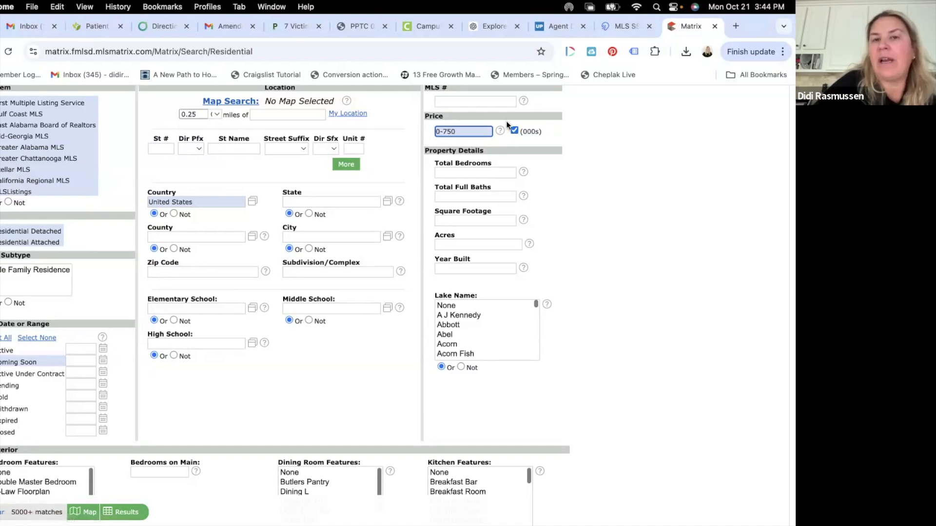
click(514, 130)
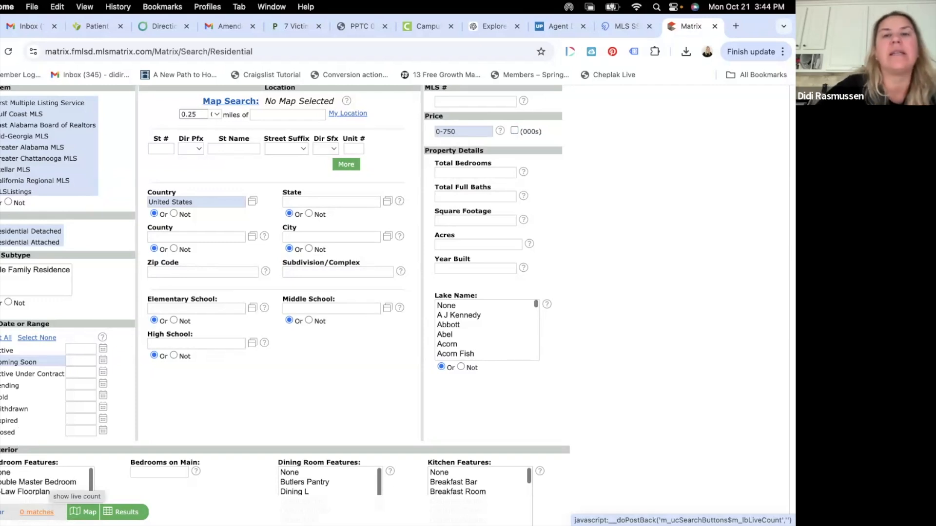
click(515, 130)
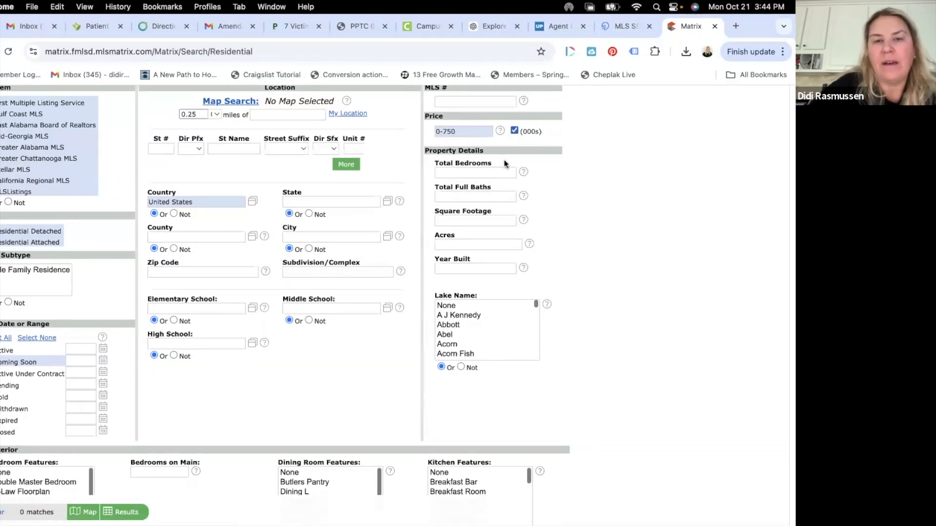
click(441, 132)
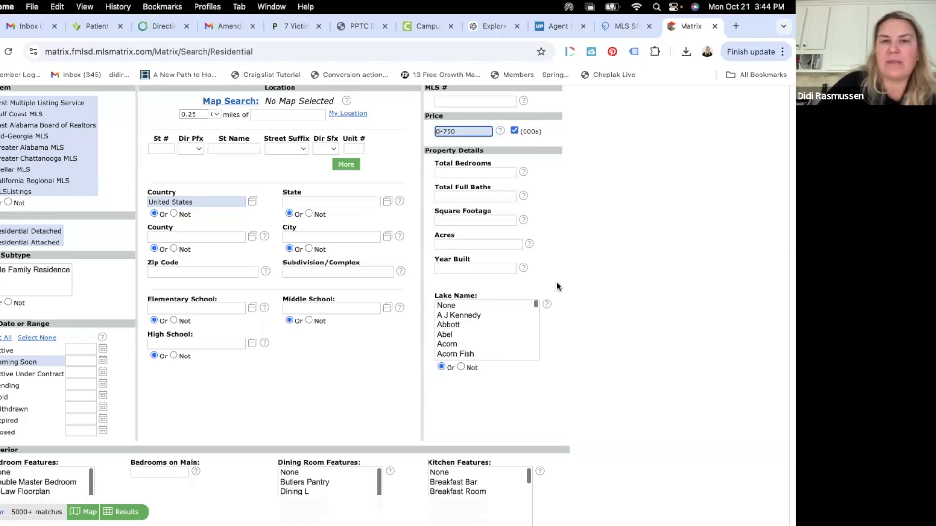
key(Delete)
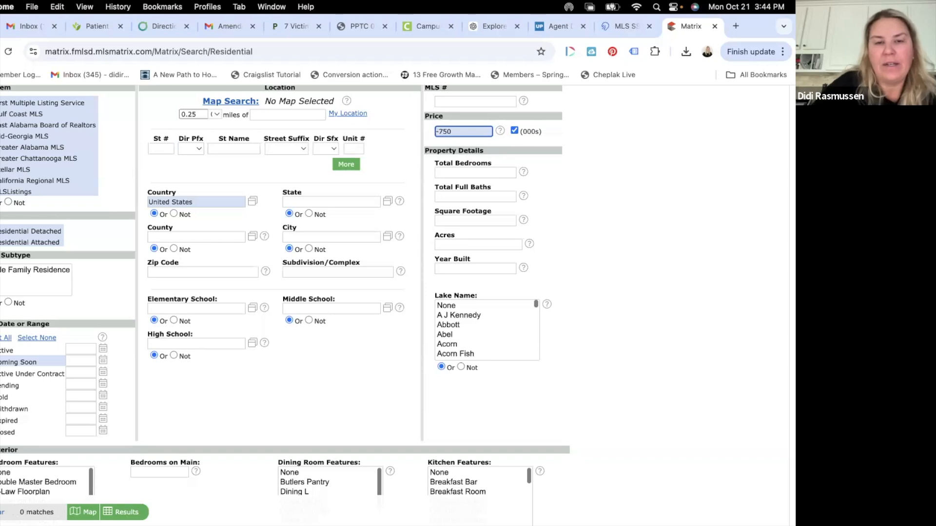
text(6)
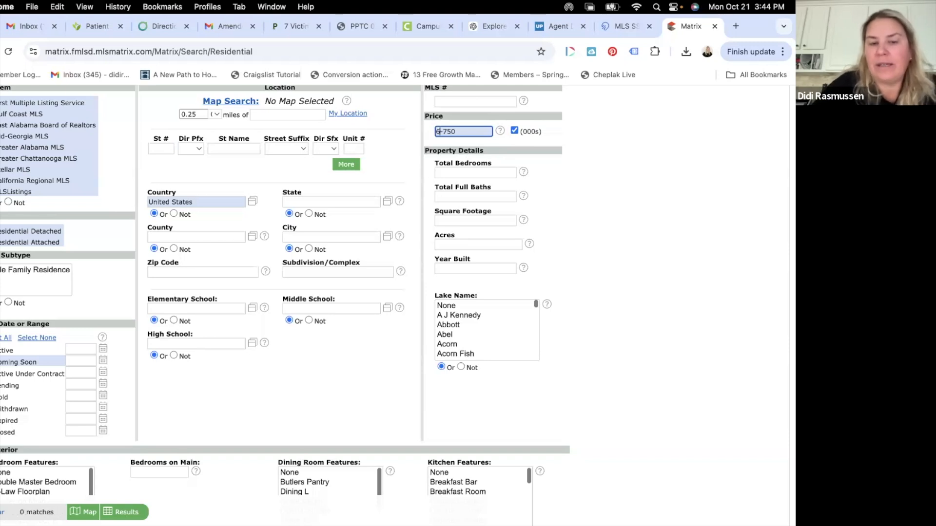
text(00)
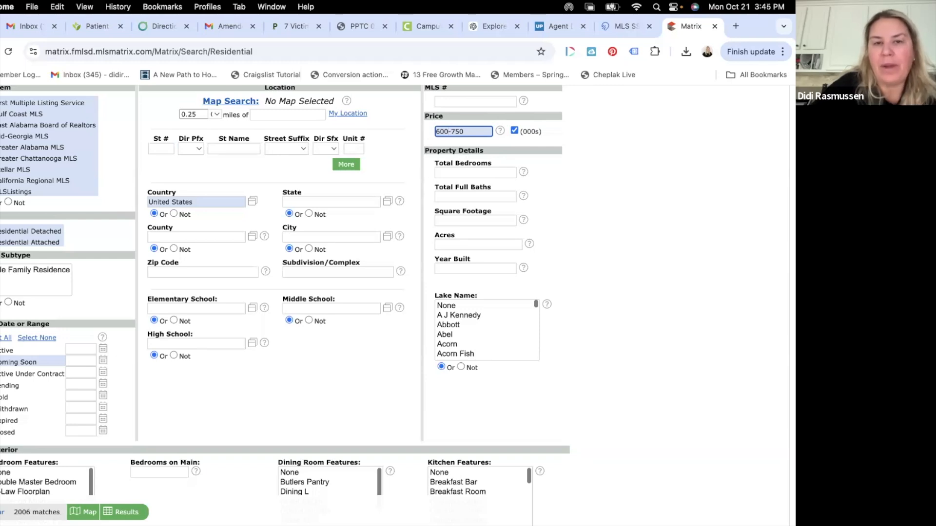
Step: Enter 4-10 in Total Bedrooms and 3-10 in Total Full Baths
click(457, 174)
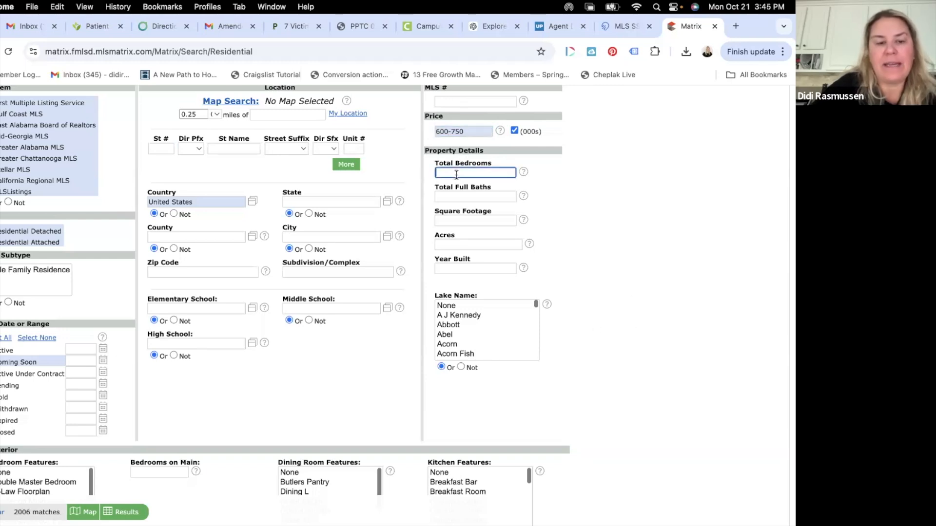
text(4)
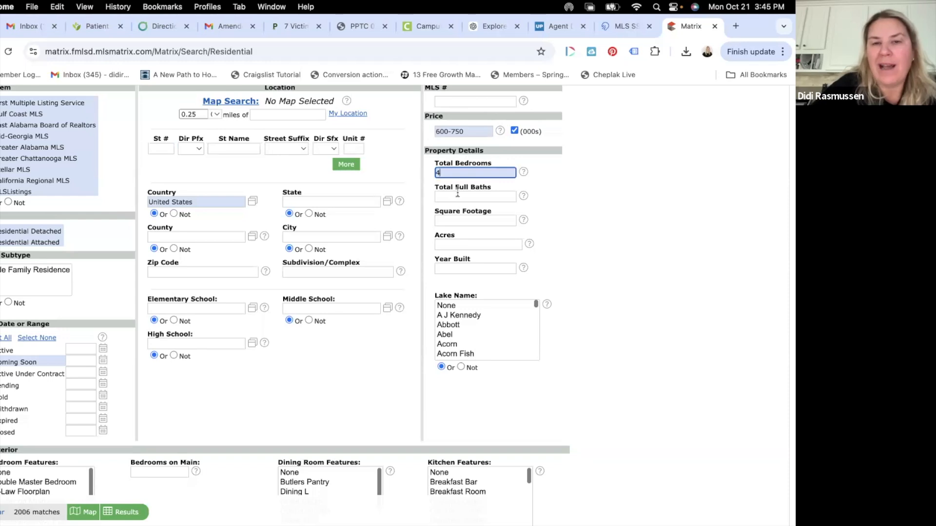
text(-10)
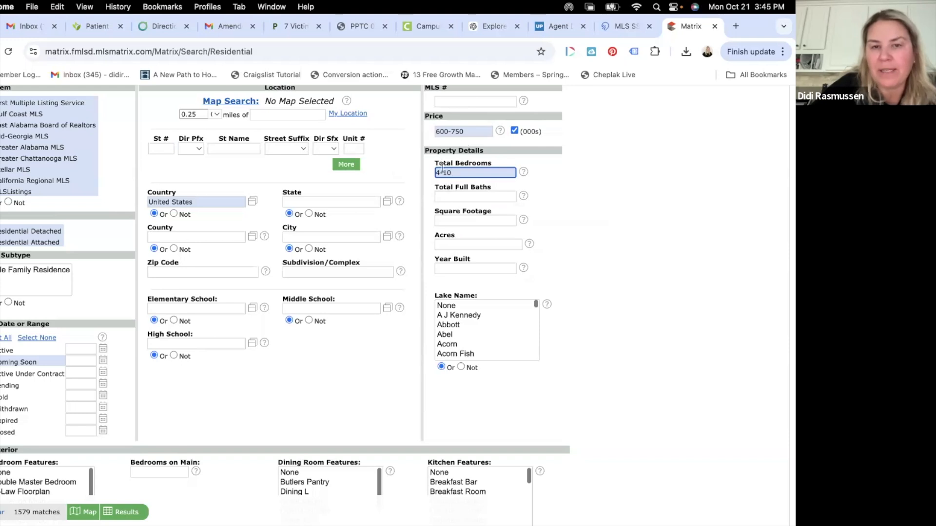
click(451, 197)
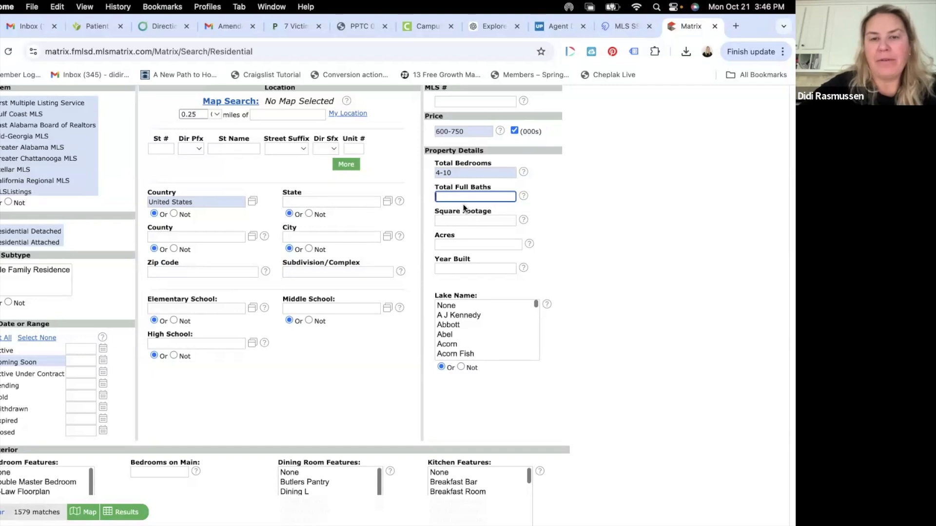
text(3-)
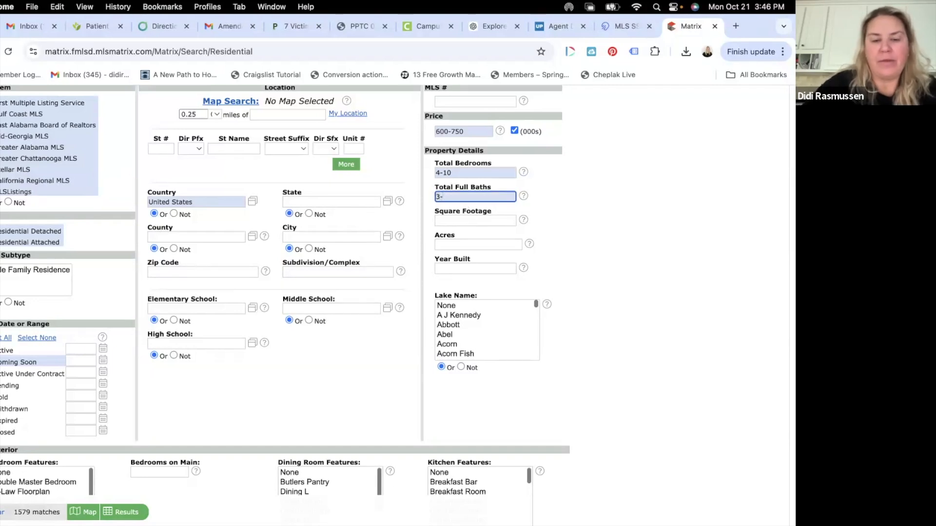
text(10)
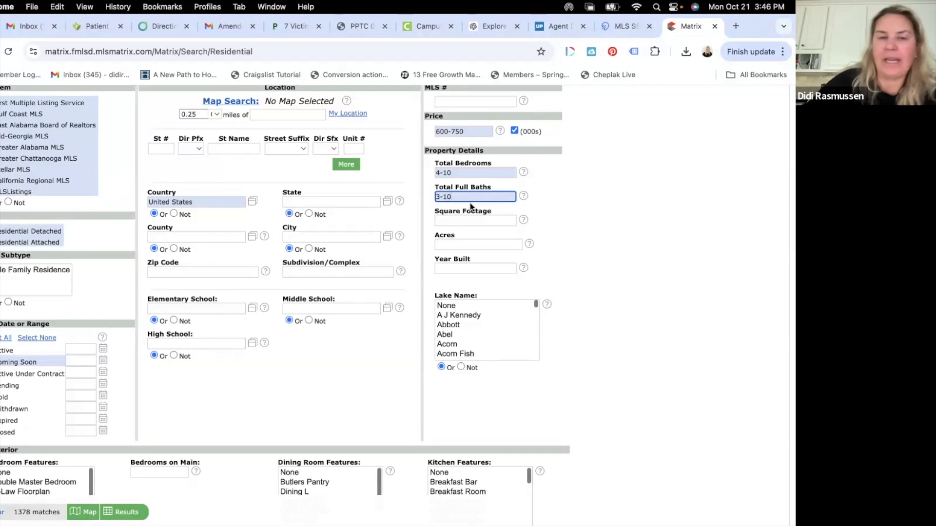
click(471, 220)
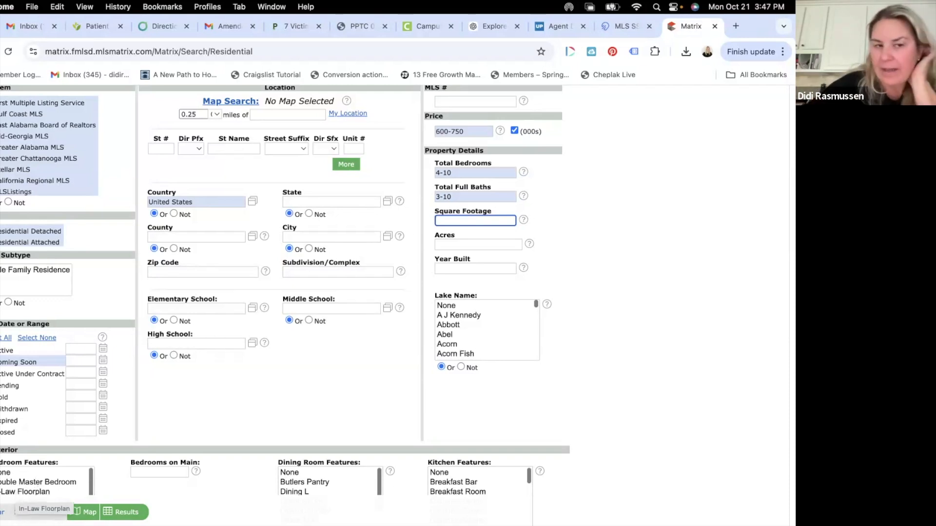
click(224, 345)
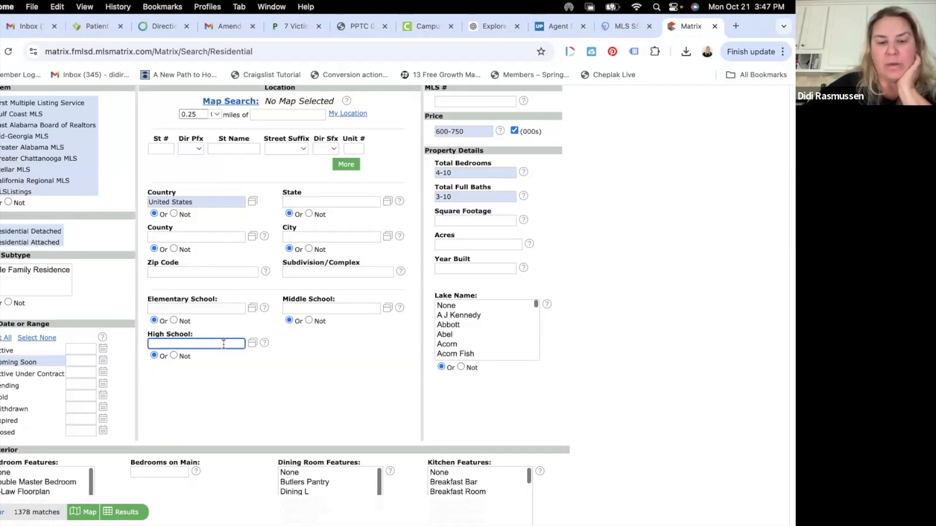
text(lambert)
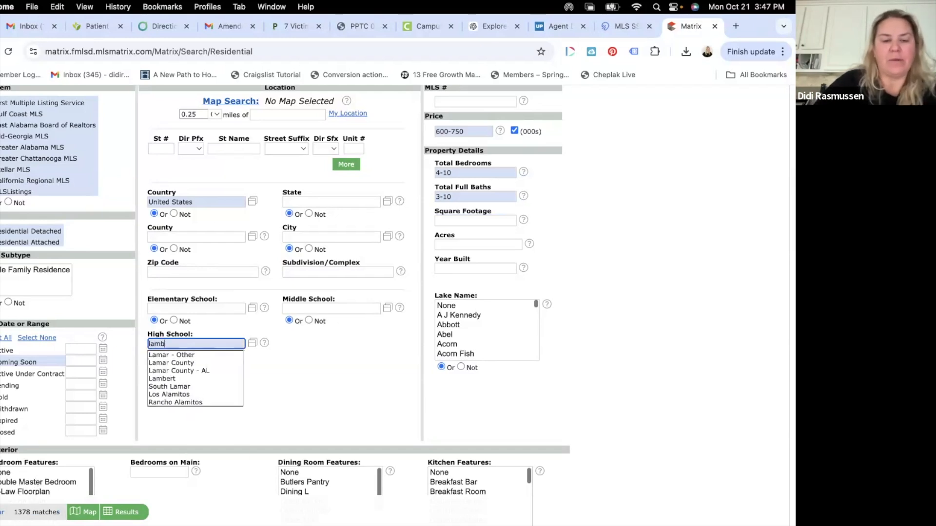
click(203, 355)
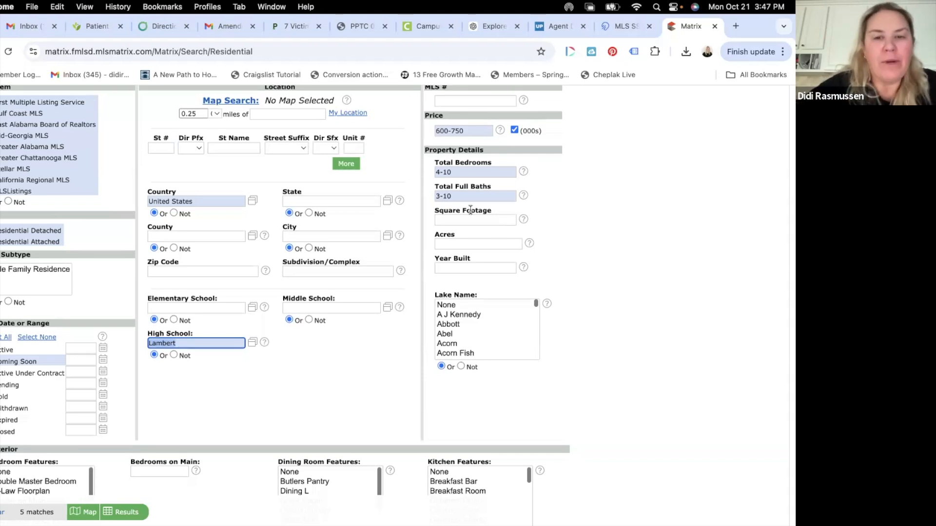
scroll(470, 209, down, 3)
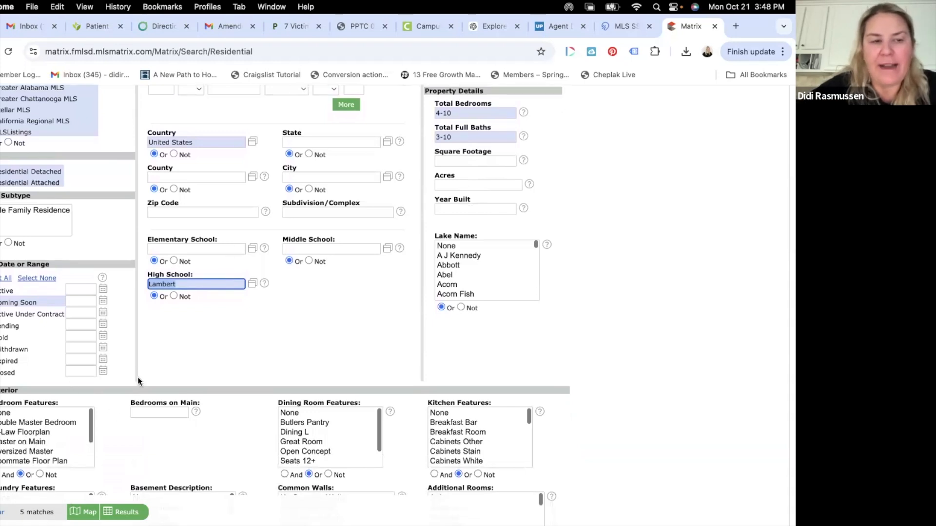
click(192, 286)
key(BackSpace)
key(BackSpace)
key(BackSpace)
key(BackSpace)
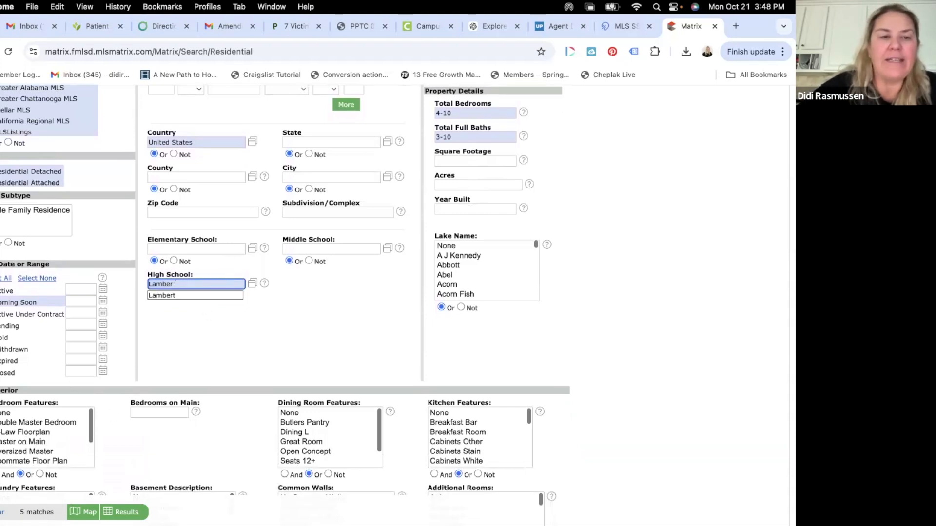
key(BackSpace)
key(BackSpace)
key(BackSpace)
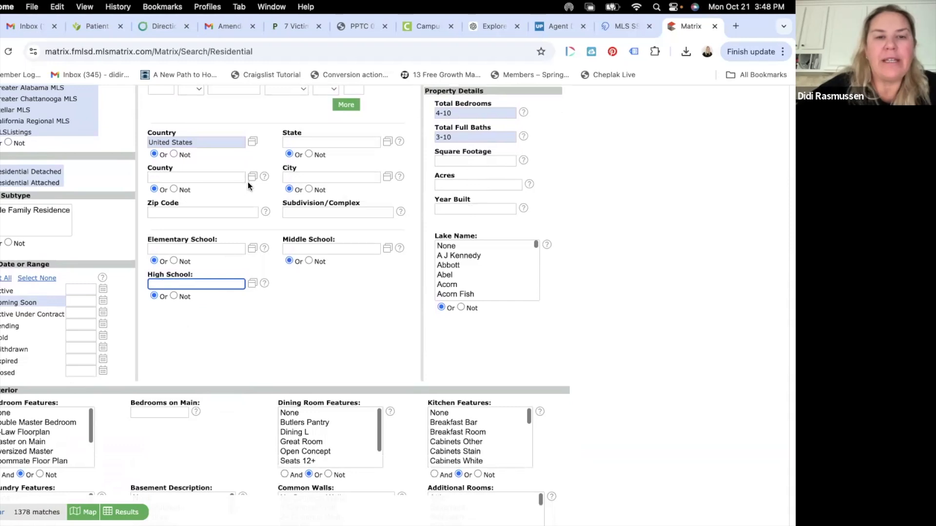
click(323, 180)
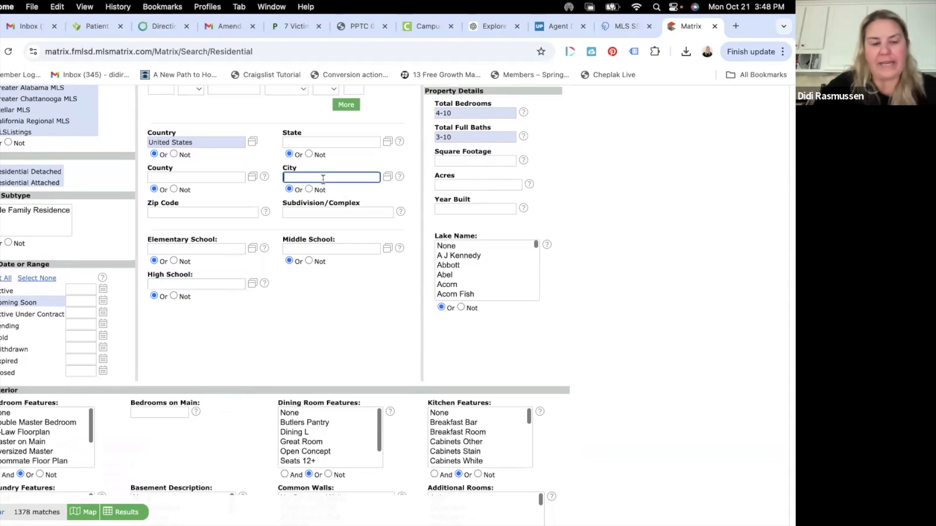
text(alpharetta)
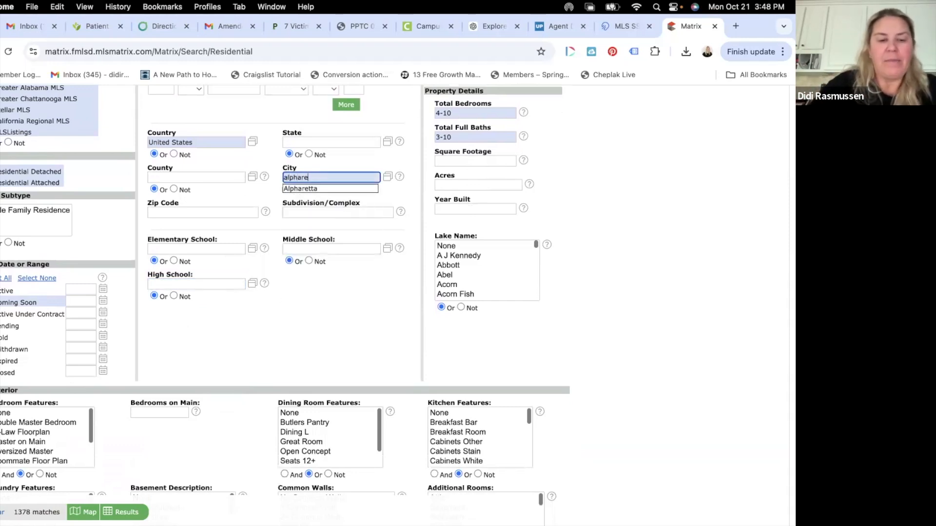
click(323, 189)
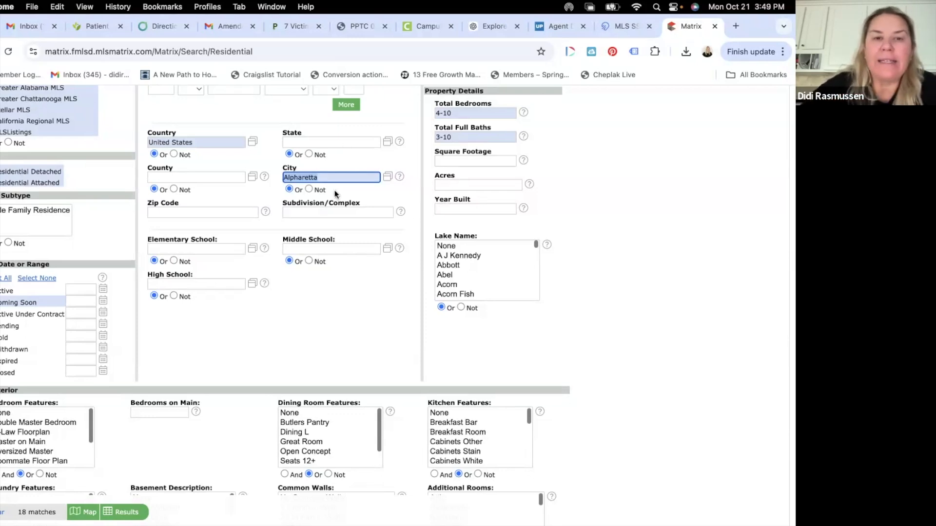
key(BackSpace)
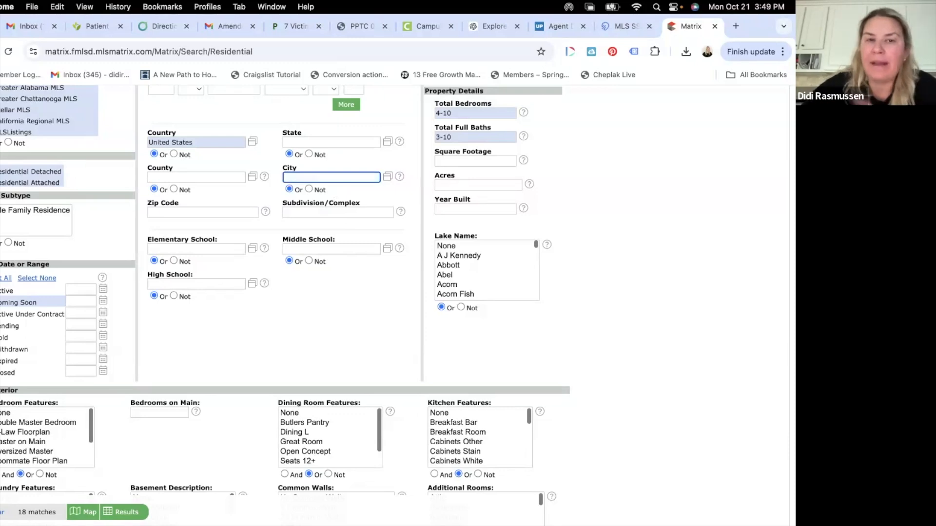
scroll(251, 239, up, 3)
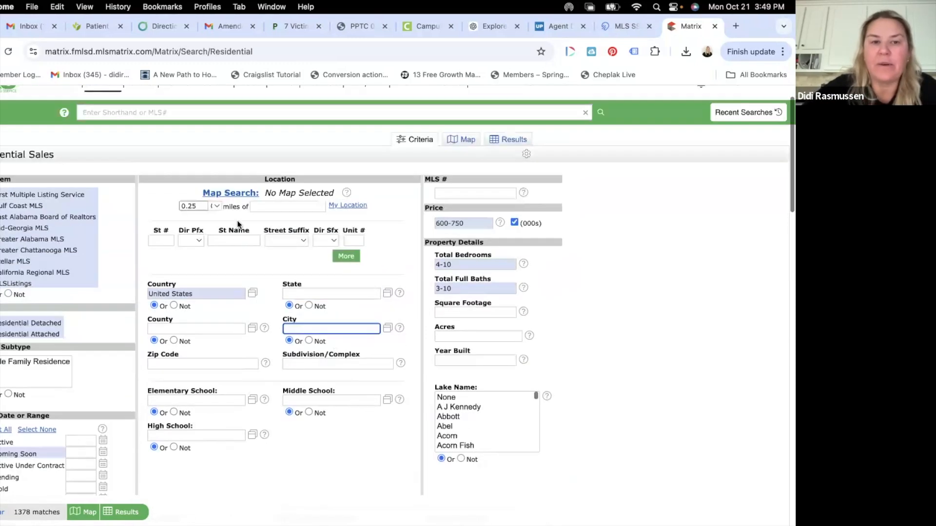
Step: Switch to map search and zoom in on the area north of Atlanta
click(245, 194)
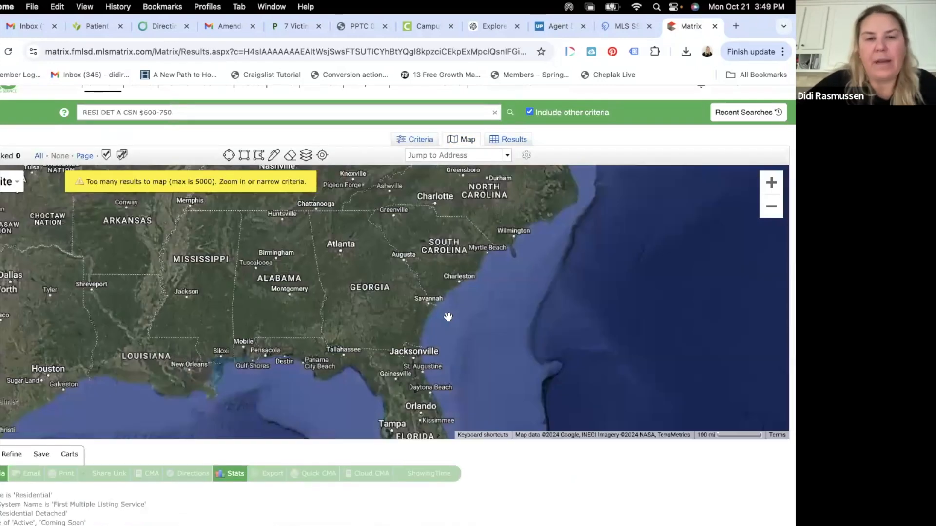
click(771, 182)
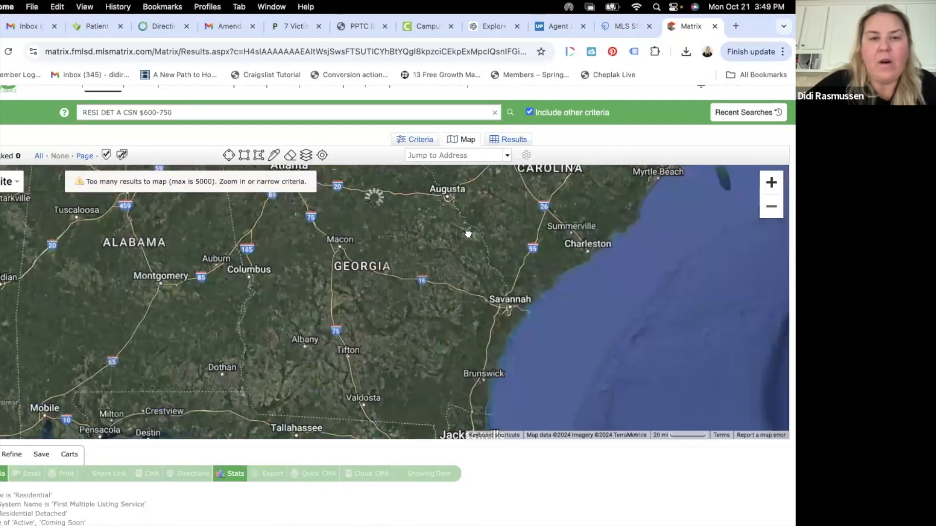
click(772, 183)
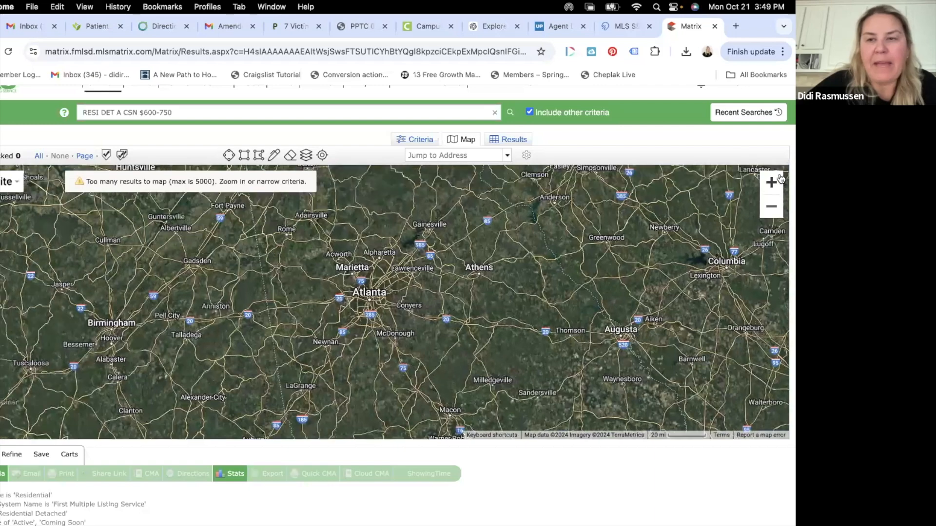
click(772, 183)
drag(462, 221, 449, 346)
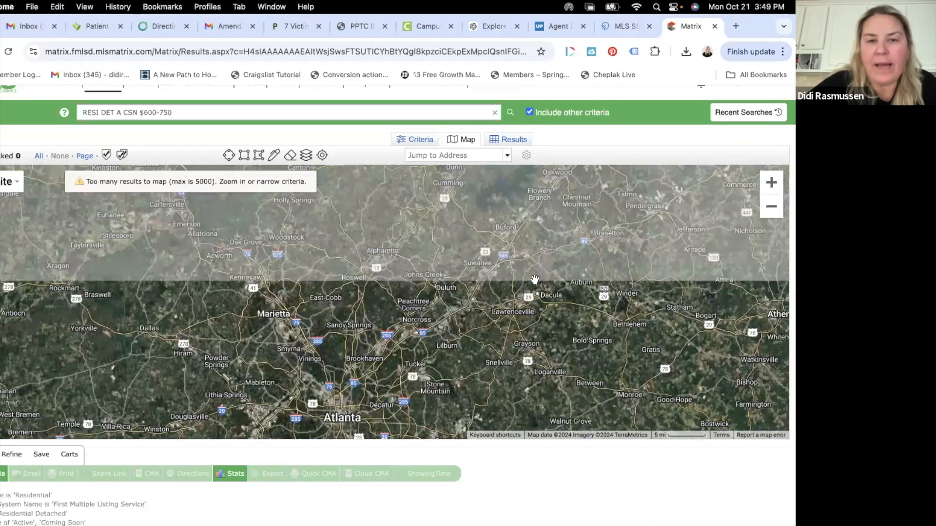
drag(535, 280, 516, 307)
click(770, 183)
click(770, 184)
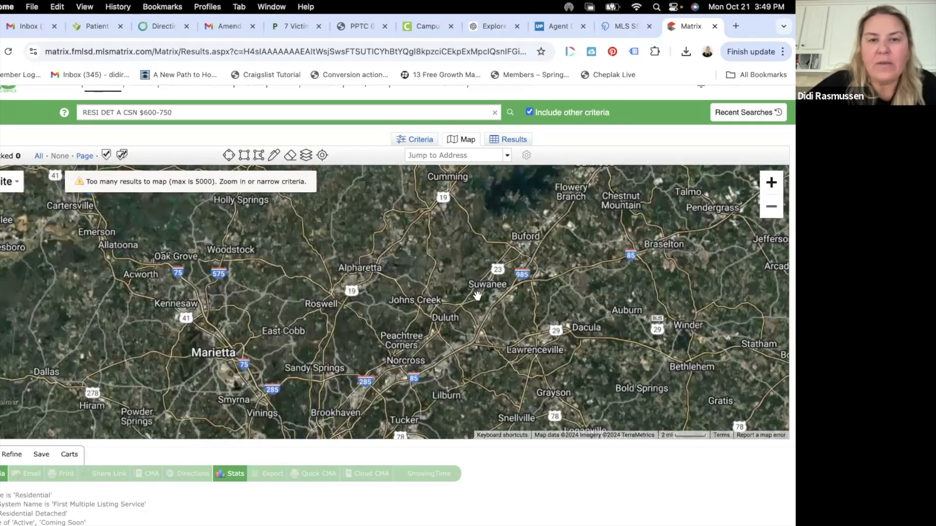
Step: Frame the map around Alpharetta, Johns Creek and Roswell and select the Draw Polygon tool
drag(481, 280, 459, 428)
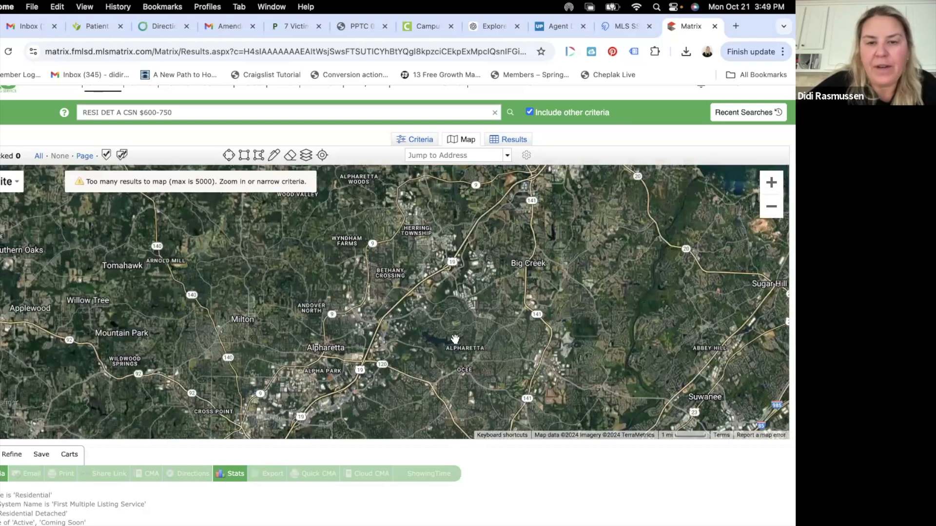
drag(481, 346, 468, 344)
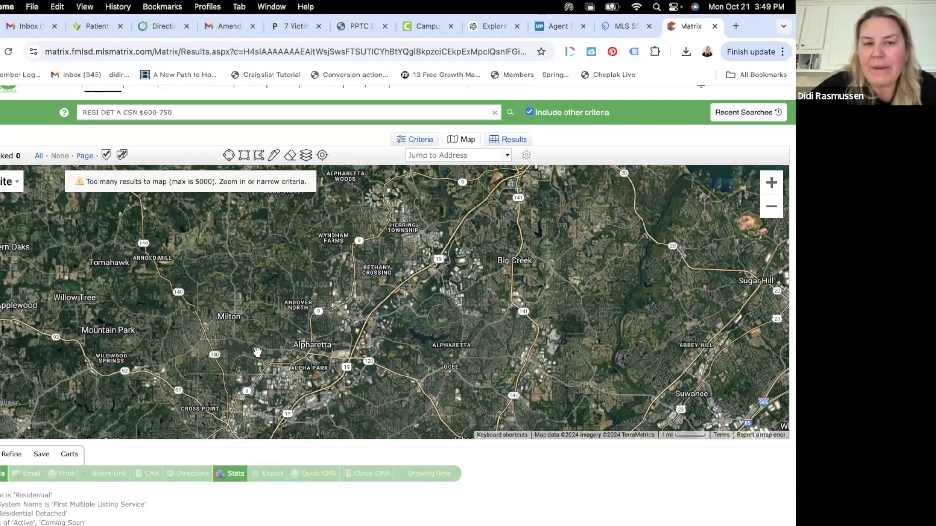
drag(352, 311, 356, 271)
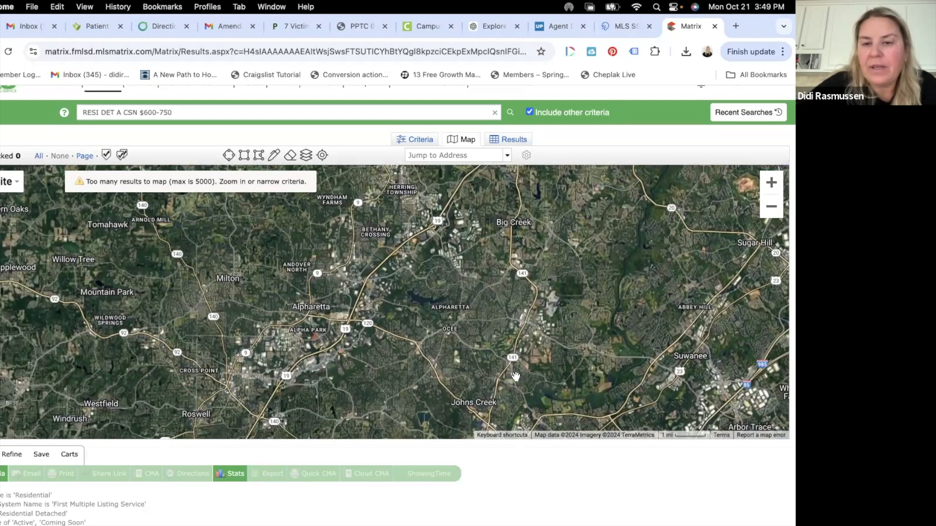
drag(565, 364, 676, 356)
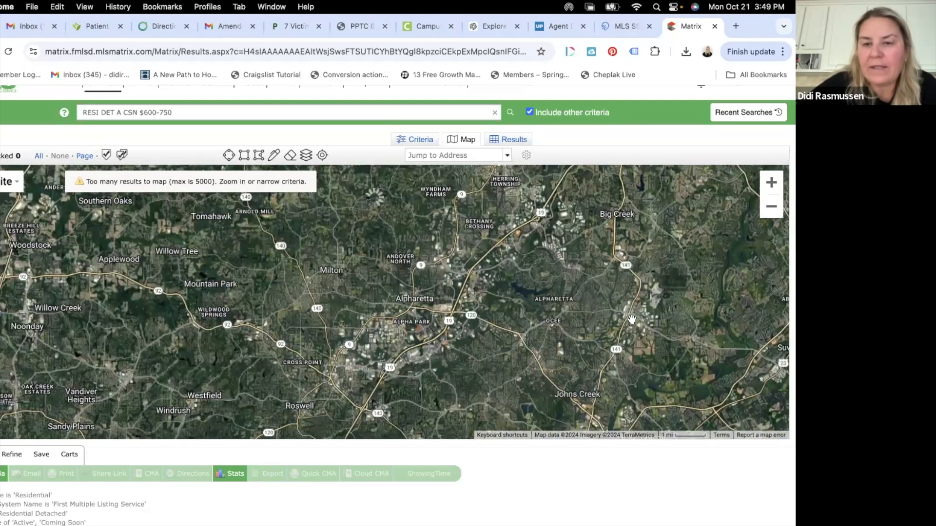
drag(491, 265, 449, 258)
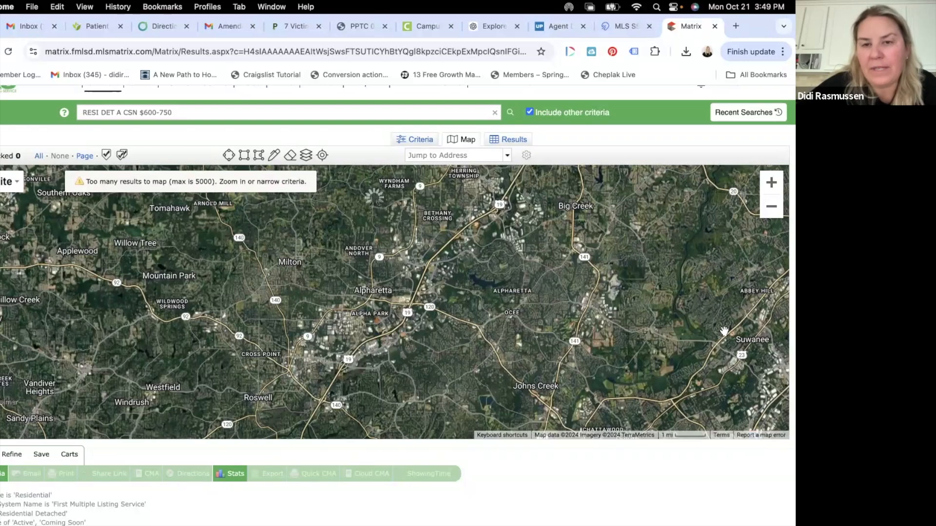
click(771, 206)
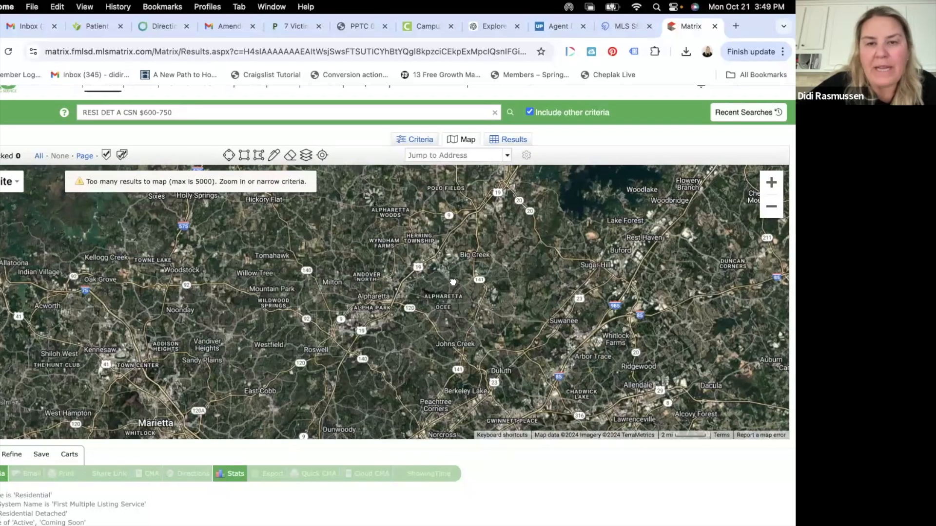
mouse_move(464, 265)
mouse_down()
mouse_move(452, 282)
mouse_move(454, 265)
mouse_up()
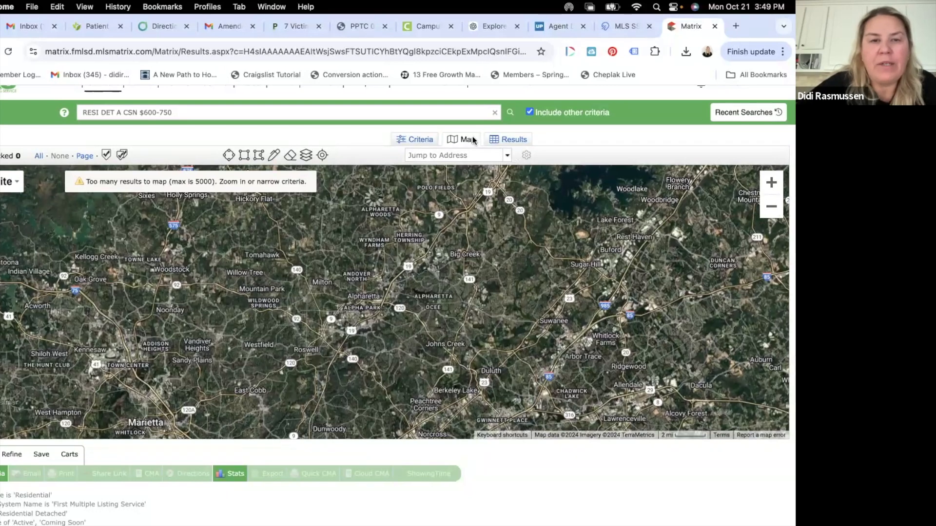
click(259, 157)
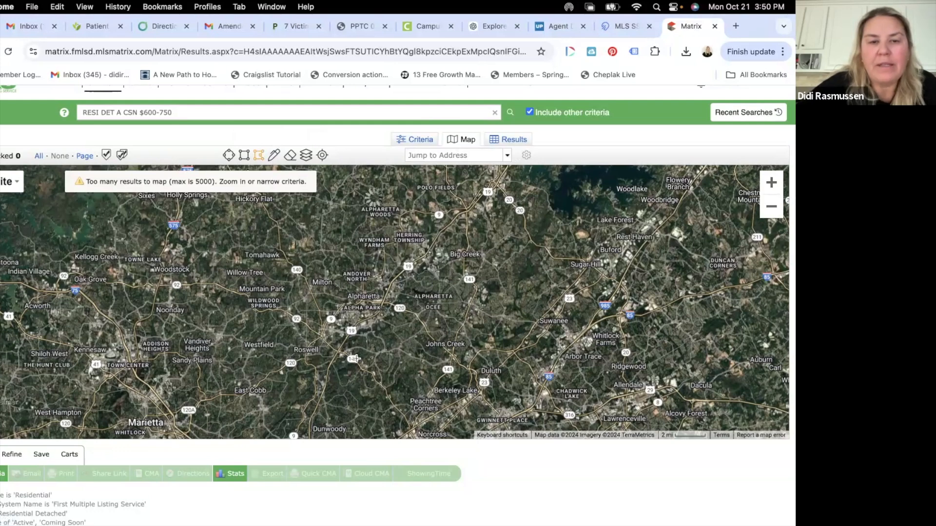
Step: Draw a closed polygon from Wildwood Springs via Polo Fields, route 20, Suwanee and Peachtree Corners
click(288, 304)
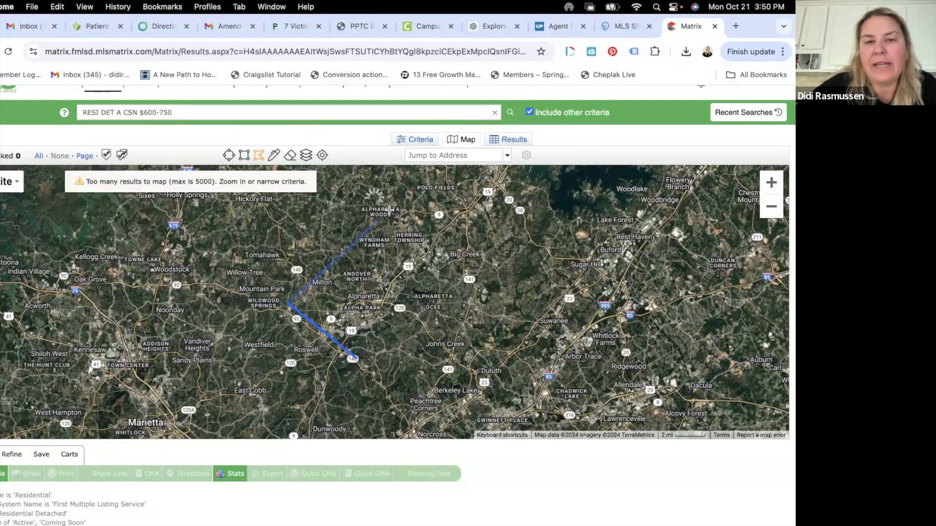
click(422, 197)
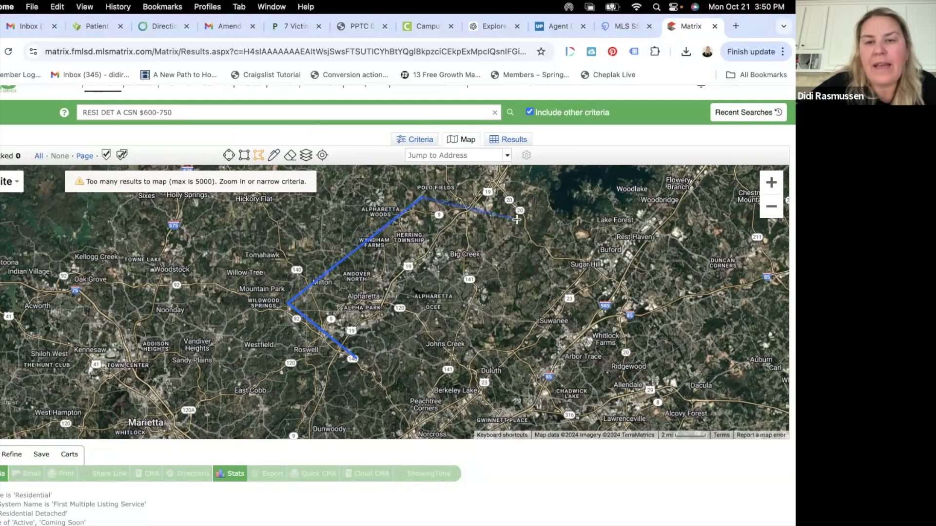
click(517, 219)
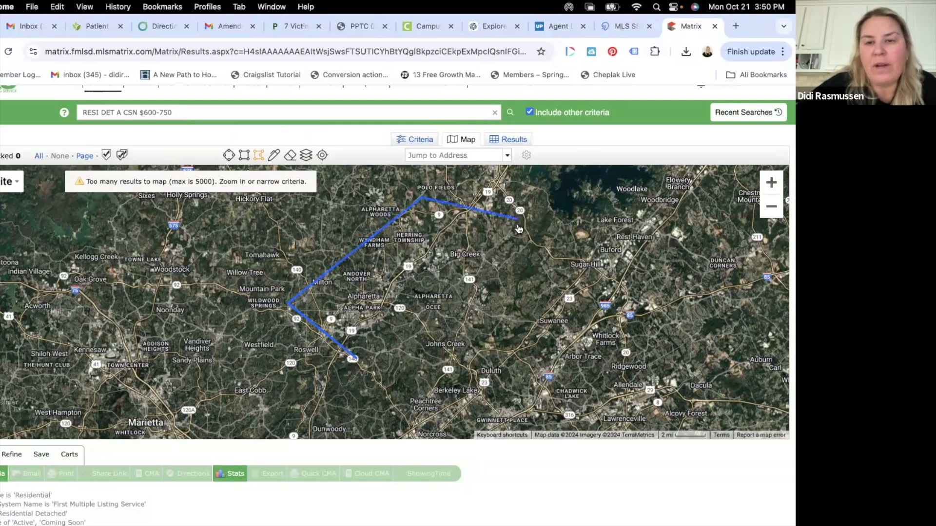
click(536, 317)
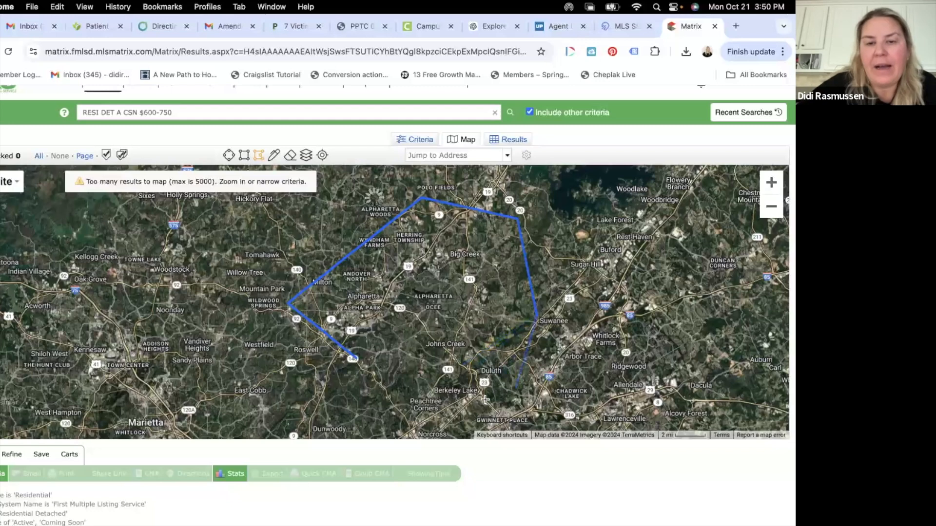
click(439, 401)
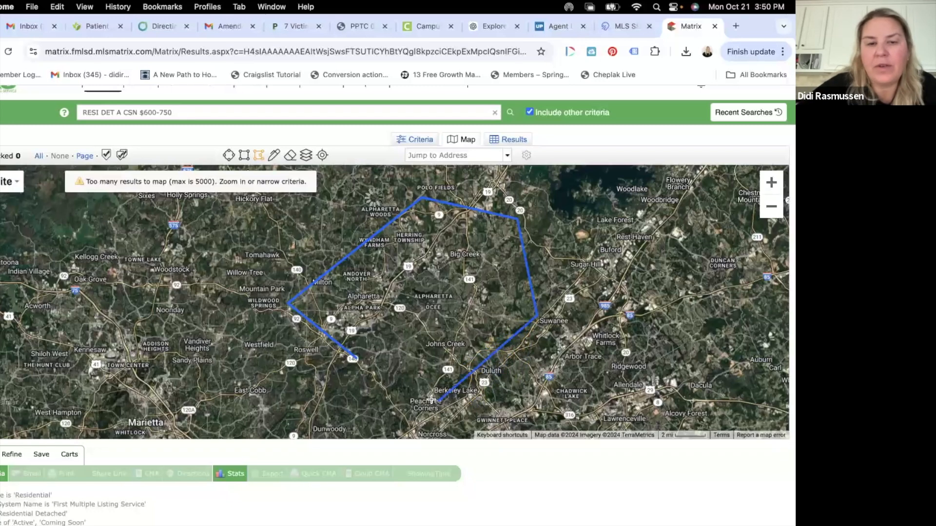
click(351, 357)
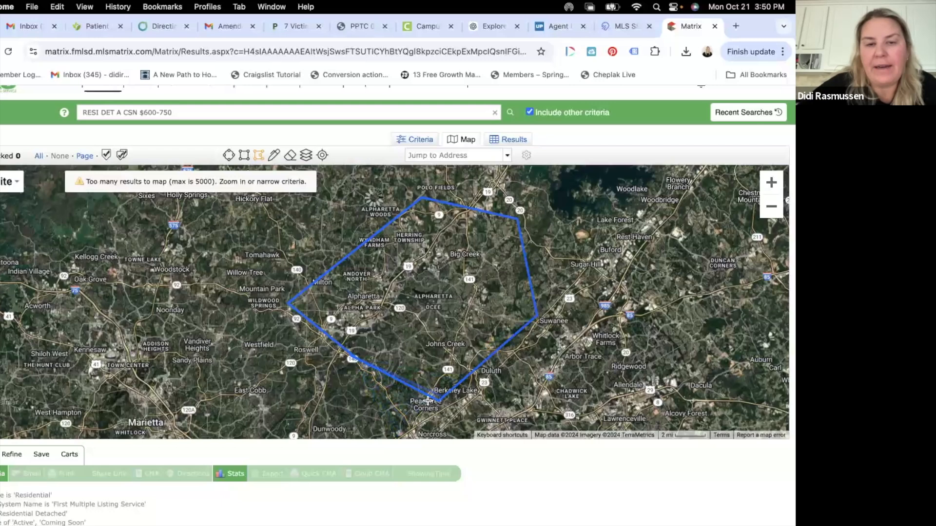
click(356, 359)
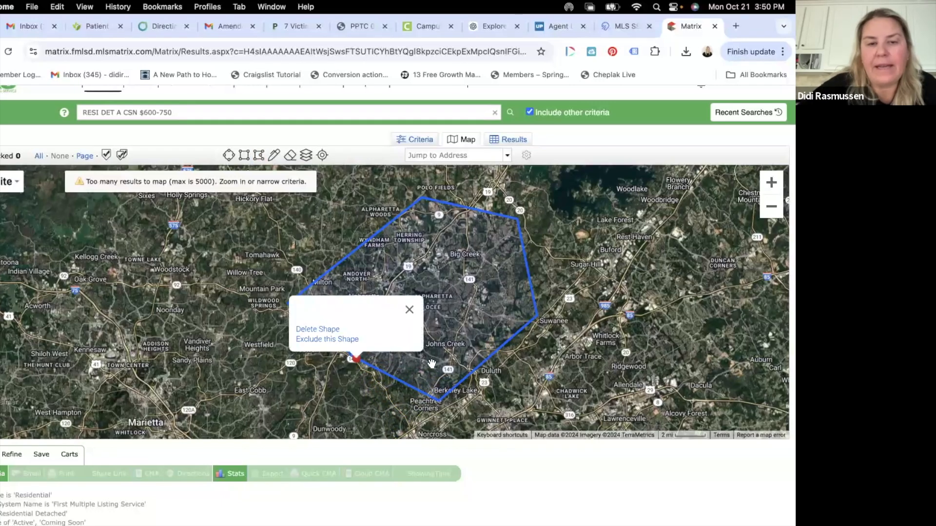
Step: Drag the polygon's vertices to pull the Peachtree Corners corner up to Johns Creek and adjust the northeast edge
click(440, 402)
drag(439, 404, 461, 343)
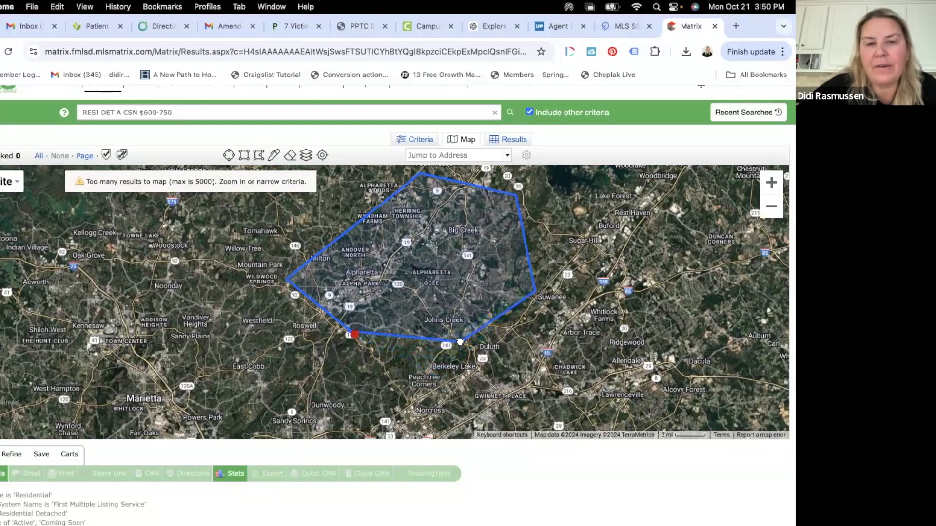
drag(506, 205, 517, 198)
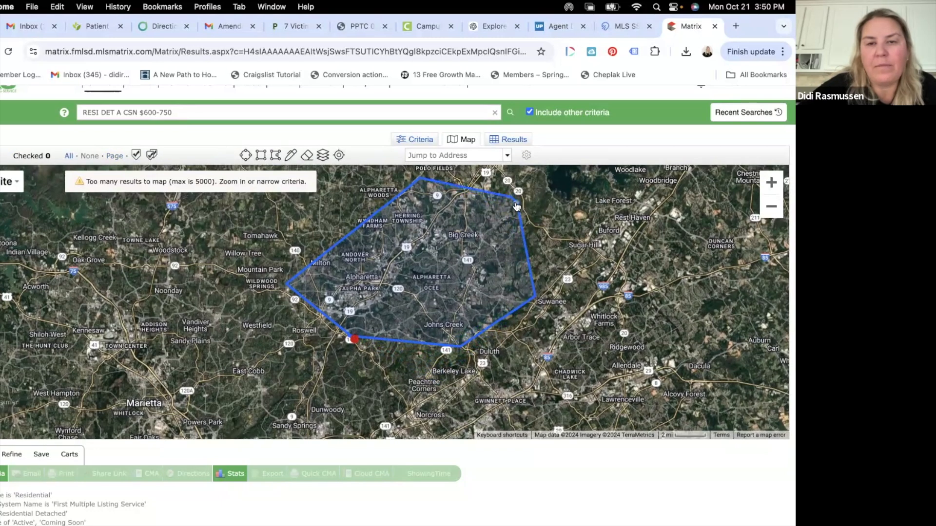
drag(517, 207, 503, 239)
drag(497, 200, 454, 233)
click(422, 318)
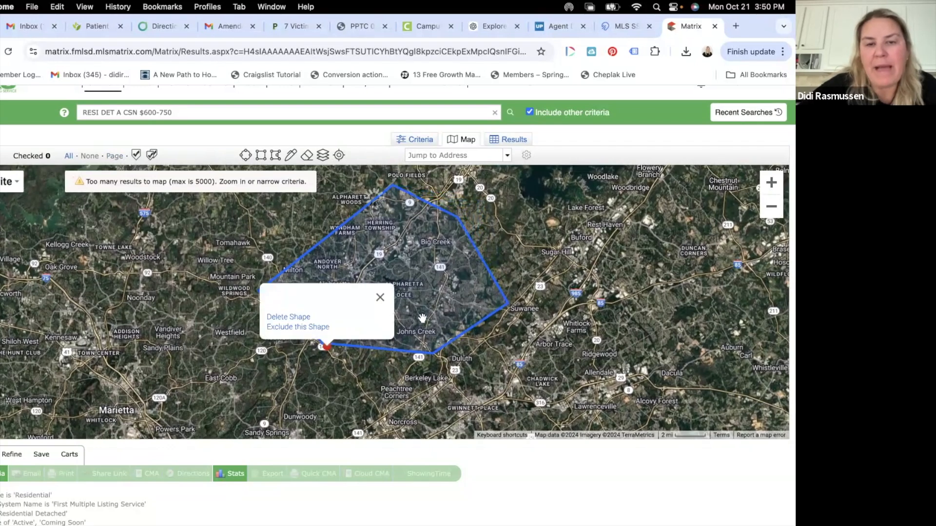
click(423, 318)
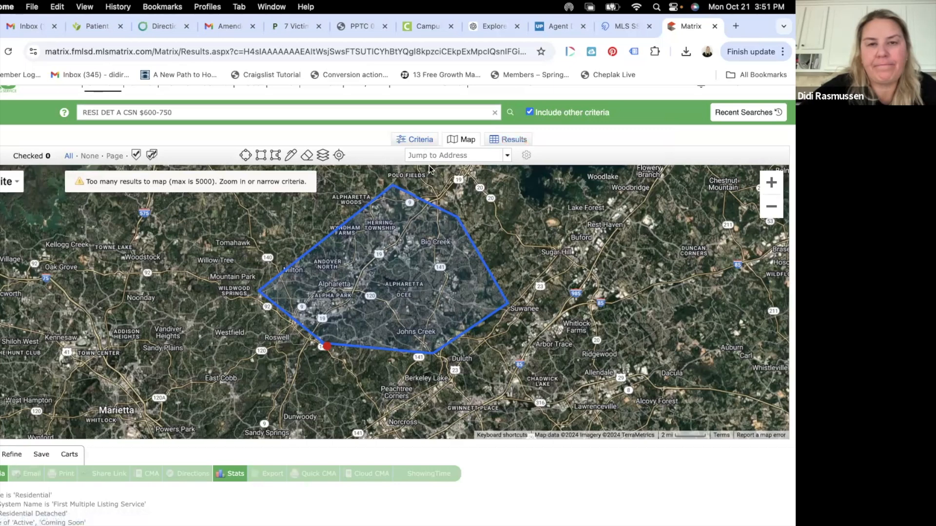
scroll(429, 385, down, 3)
scroll(430, 386, up, 2)
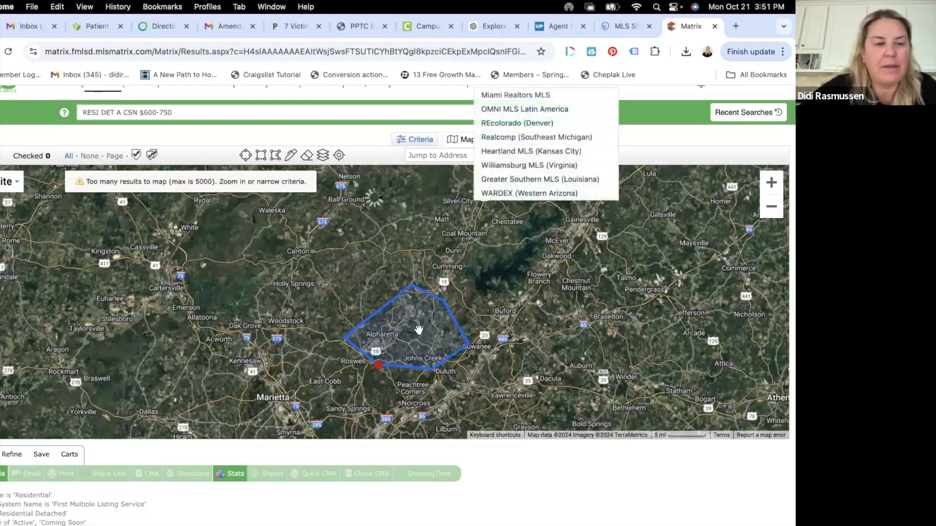
Step: Use Refine, then delete the drawn polygon shape to list all 1377 matching listings
click(10, 455)
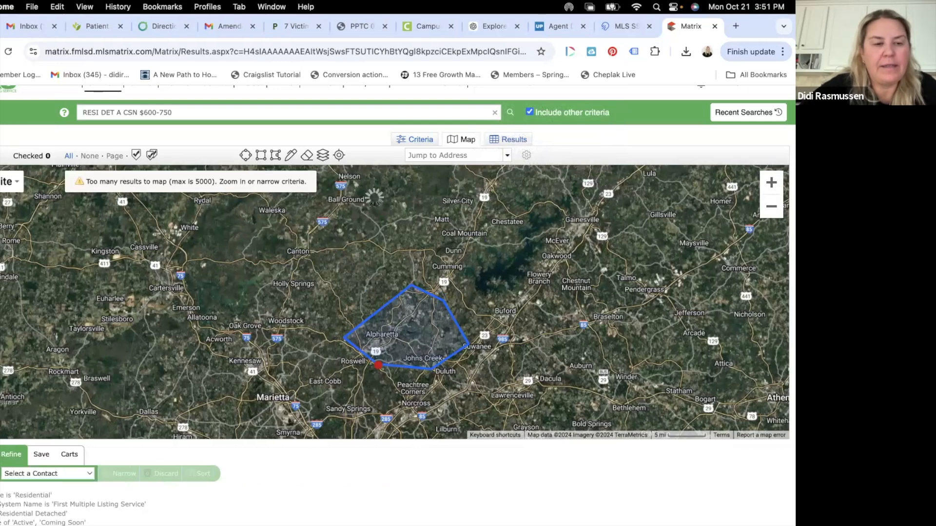
mouse_move(559, 136)
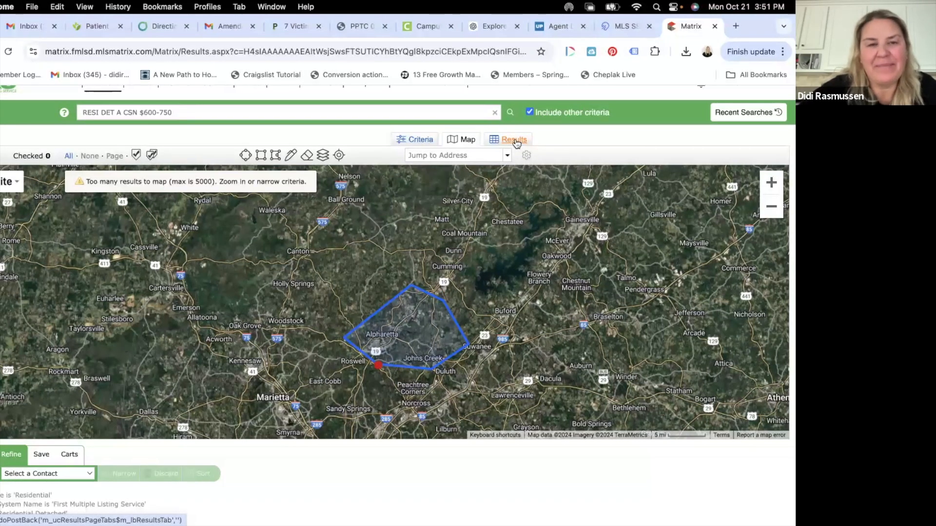
click(412, 150)
click(413, 143)
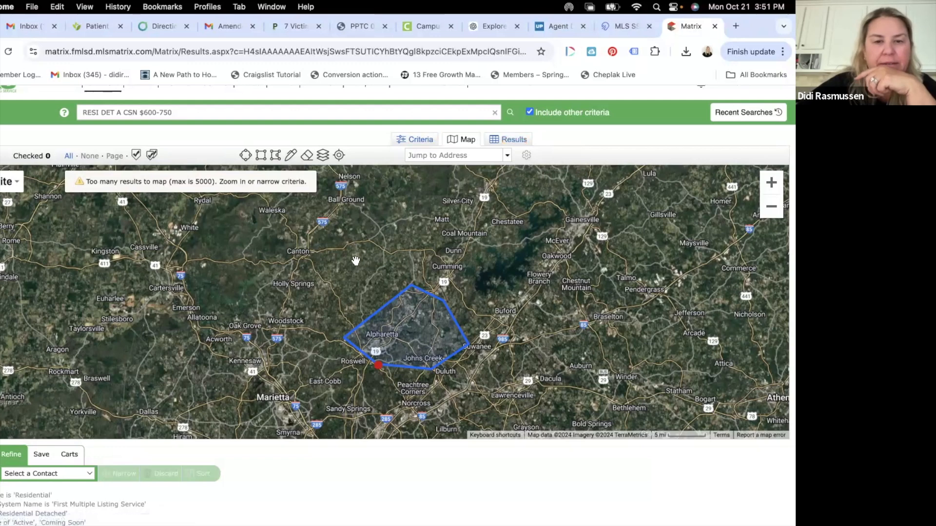
click(379, 365)
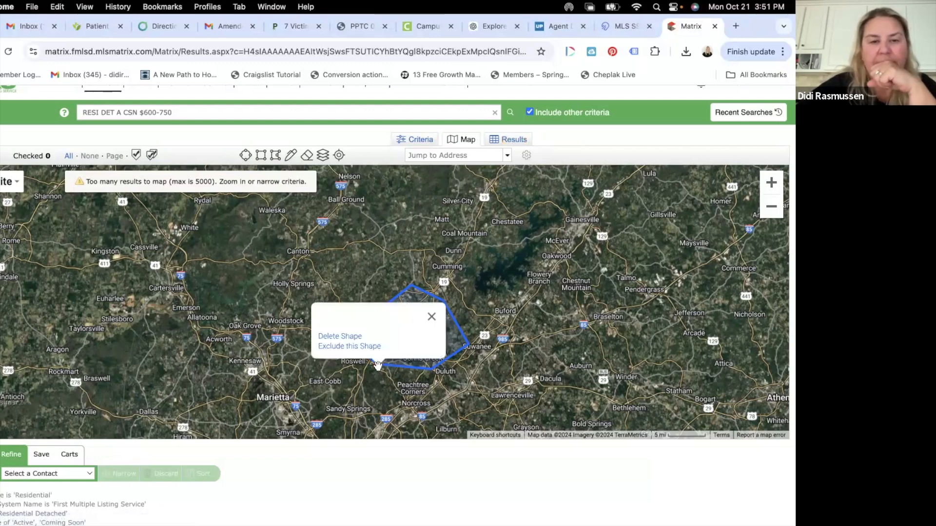
click(351, 337)
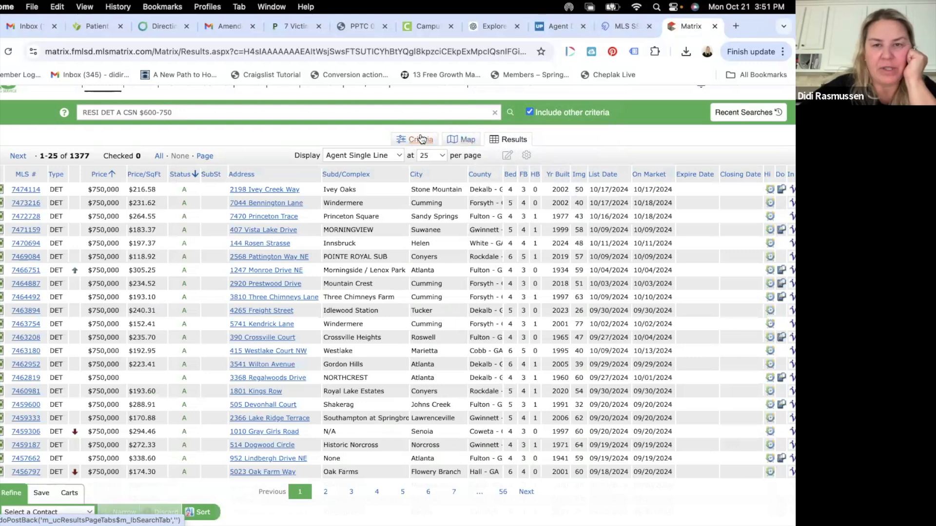
Step: Keep 25 listings per page and return to the Residential search criteria form
scroll(419, 382, down, 5)
scroll(420, 382, up, 6)
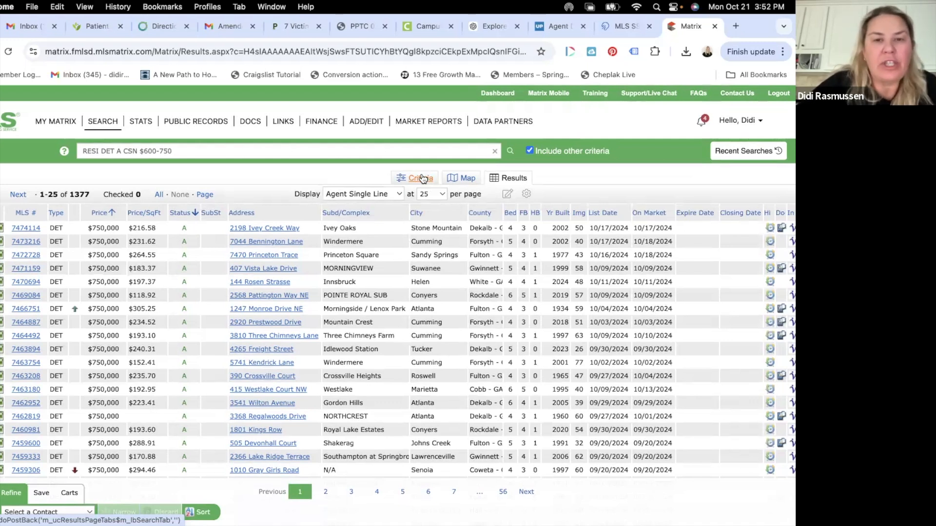
click(427, 193)
click(406, 181)
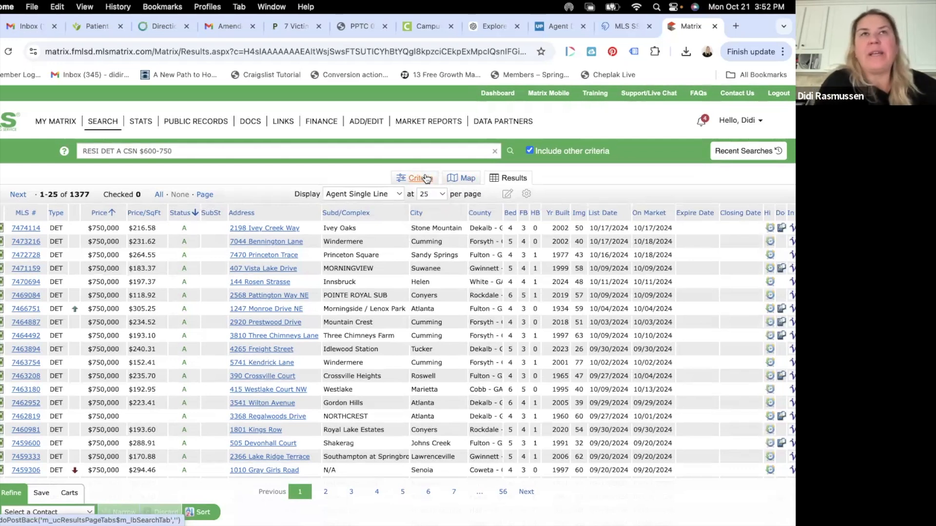
click(421, 178)
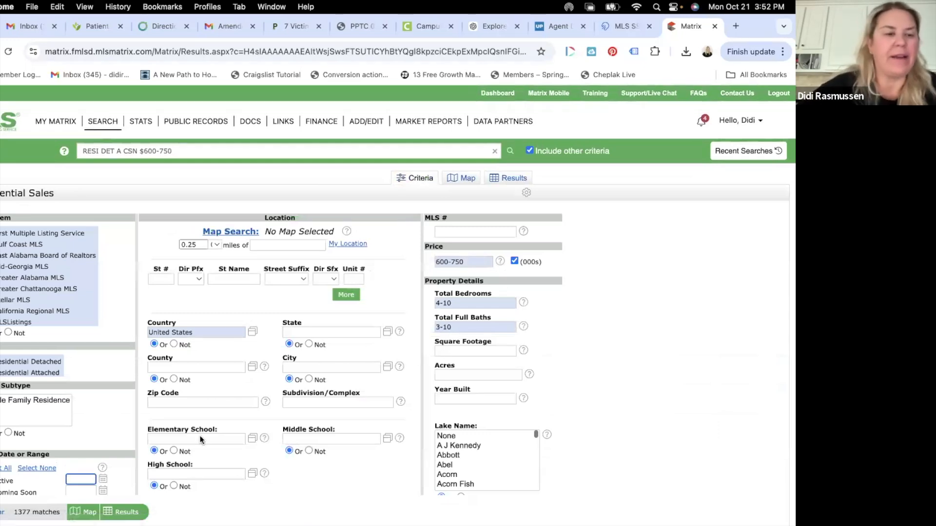
Step: Select 1 in the Exterior section's Stories list and begin a High School entry
scroll(200, 435, down, 5)
scroll(200, 436, down, 5)
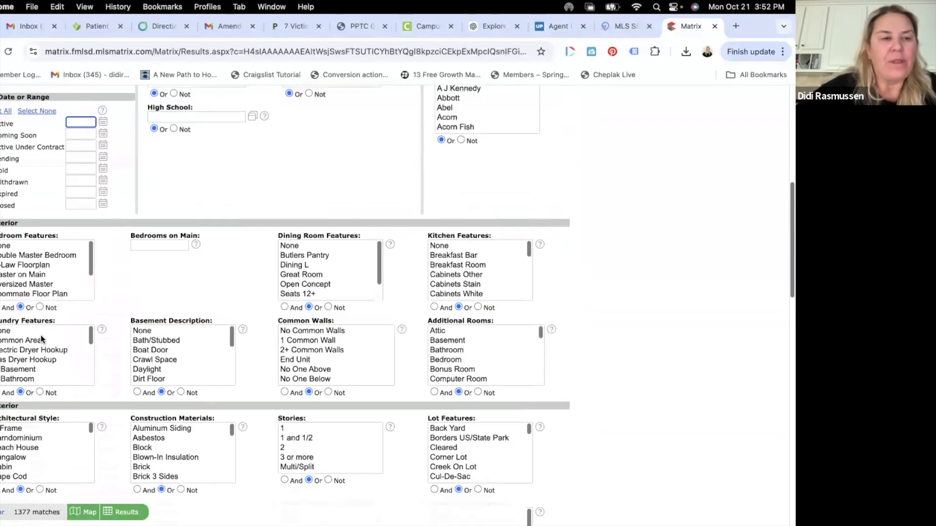
scroll(293, 423, down, 3)
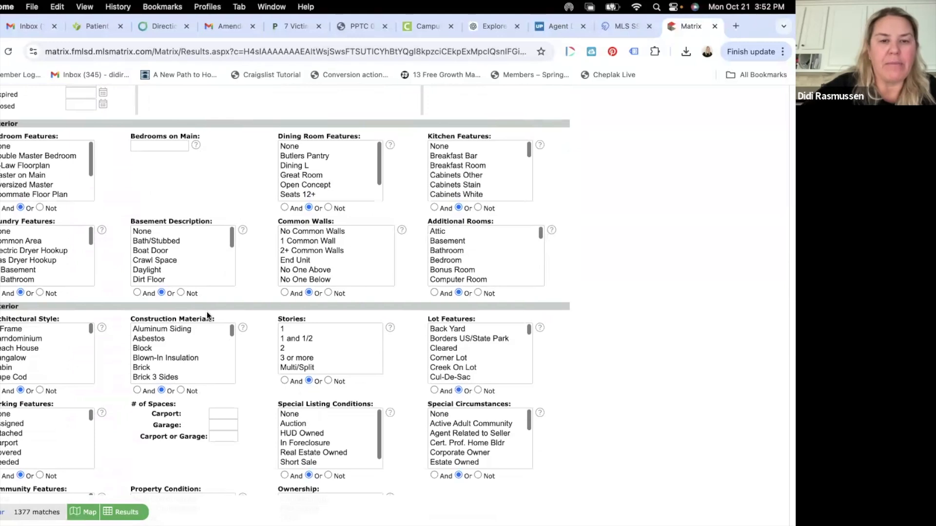
scroll(207, 315, down, 3)
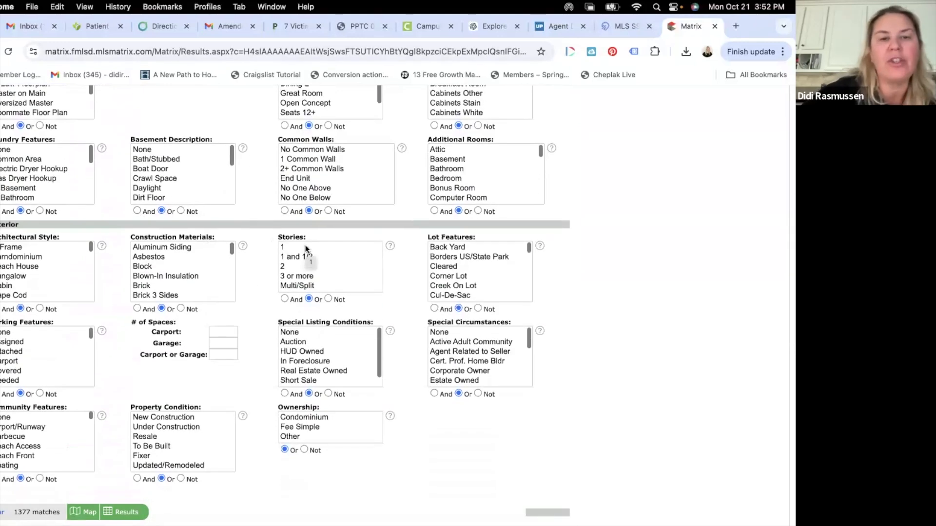
click(291, 248)
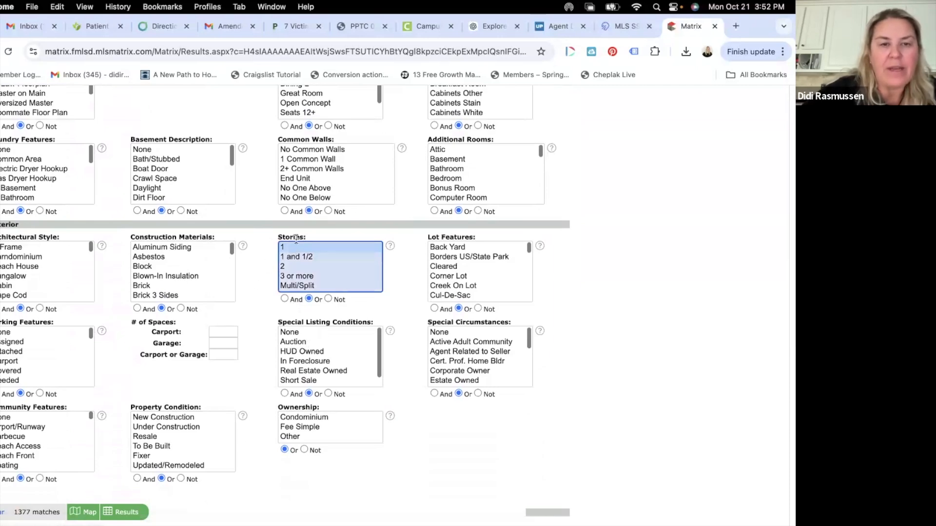
scroll(291, 243, up, 10)
scroll(199, 291, down, 3)
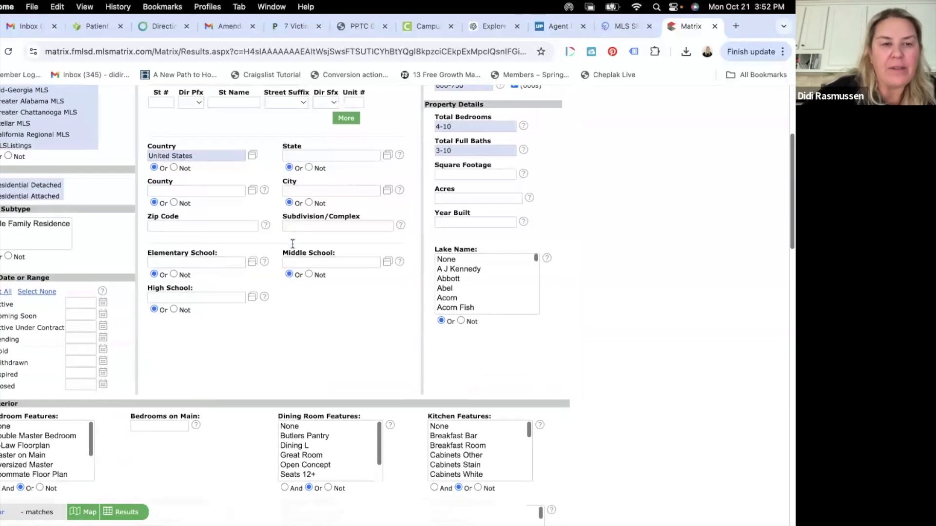
click(199, 291)
Step: Enter Lambert, South Forsyth and Denmark as the high schools, then select all the entries
text(la)
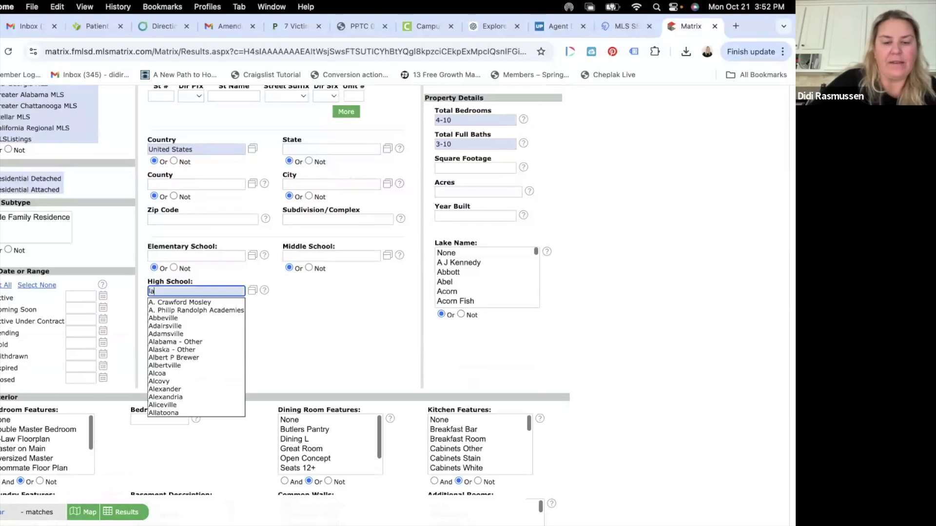
text(mbert,)
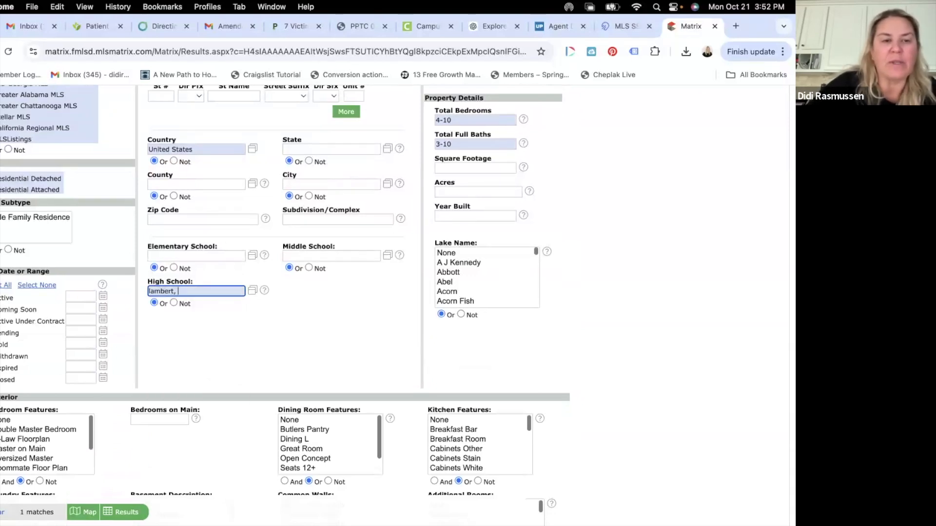
text( south)
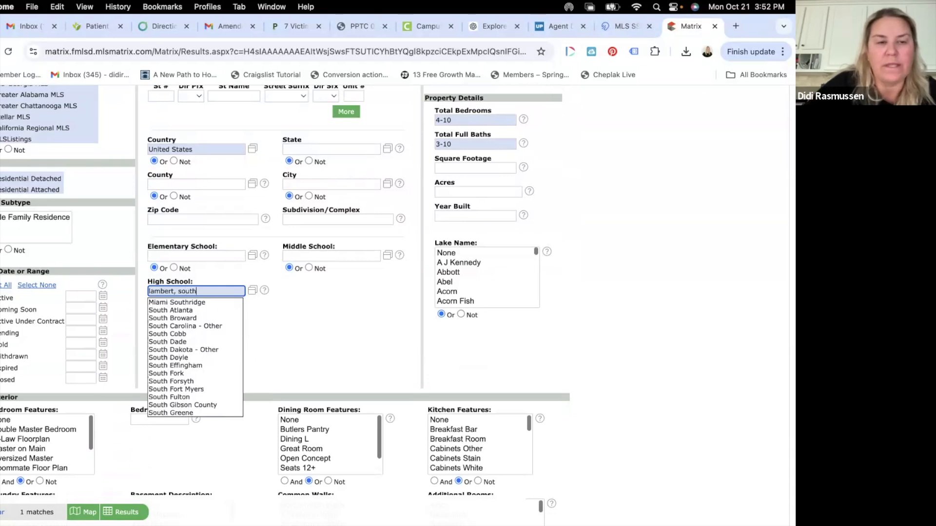
text( for)
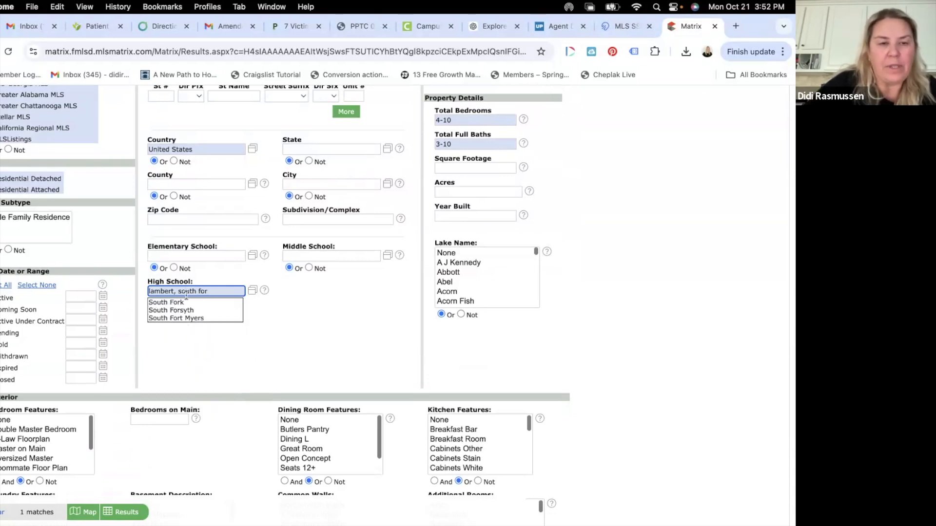
click(198, 311)
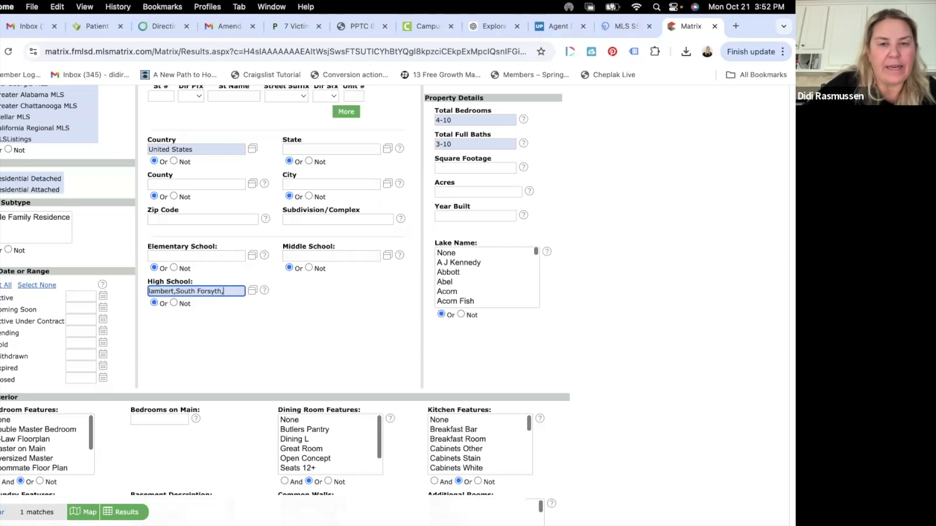
scroll(285, 292, up, 1)
scroll(285, 293, down, 1)
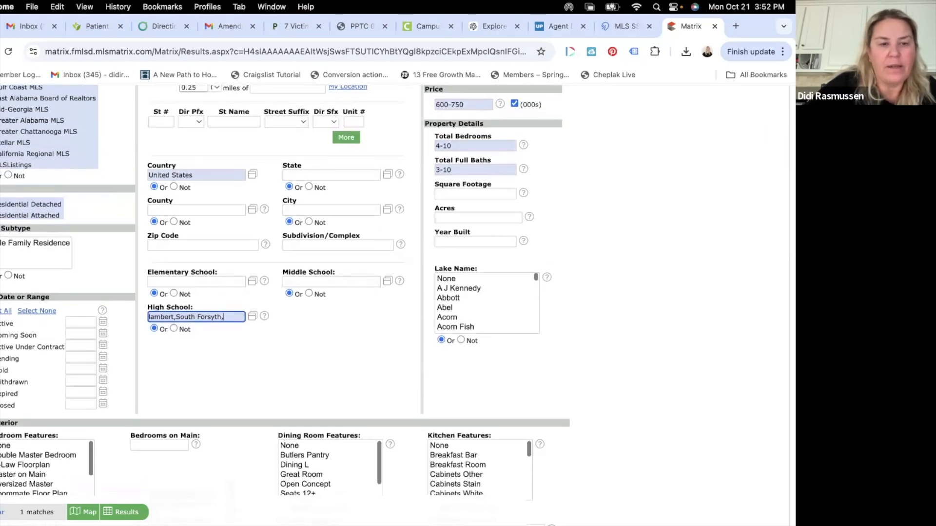
text(denmark)
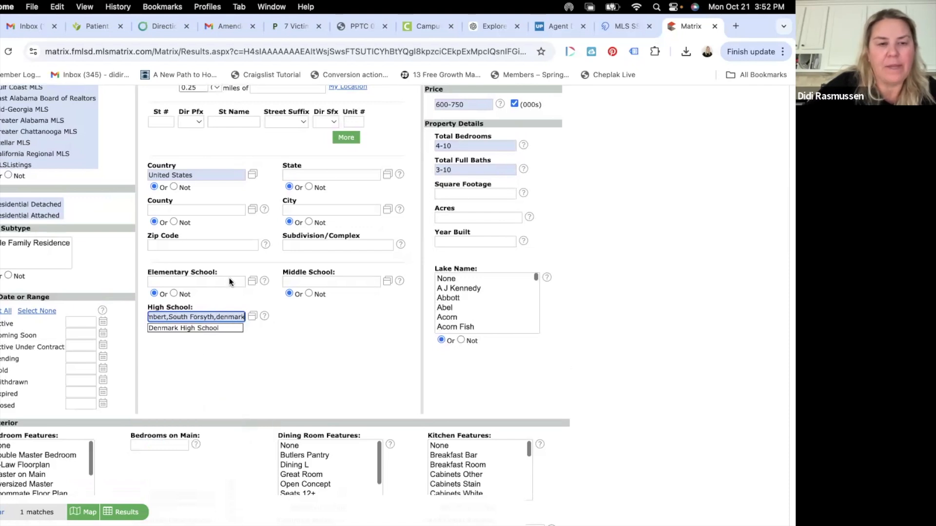
triple_click(208, 317)
Step: Delete the high school entries and set the County criterion to Forsyth - GA
key(BackSpace)
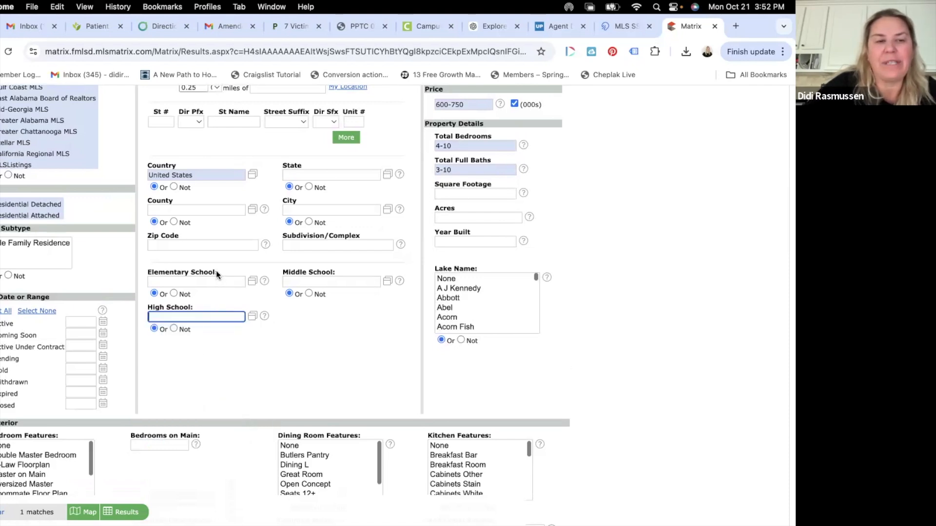
click(211, 205)
text(orsyht)
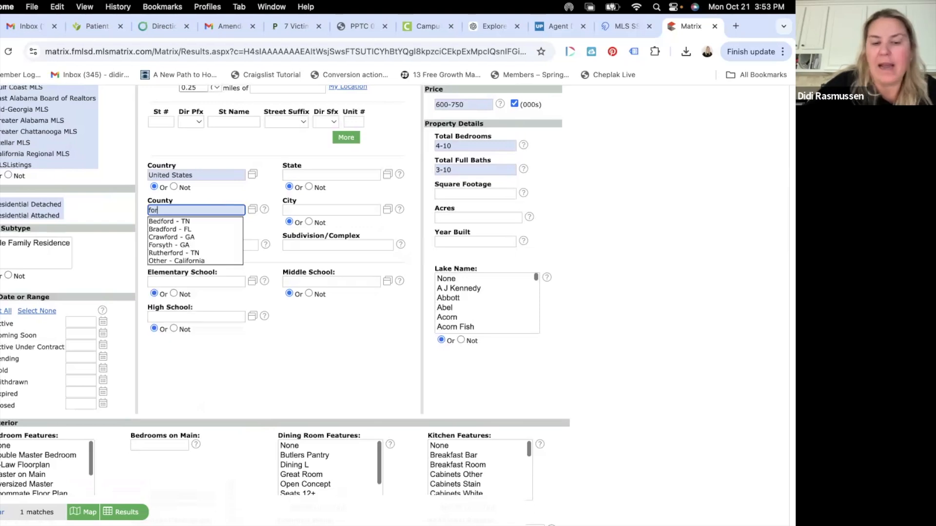
key(BackSpace)
key(BackSpace)
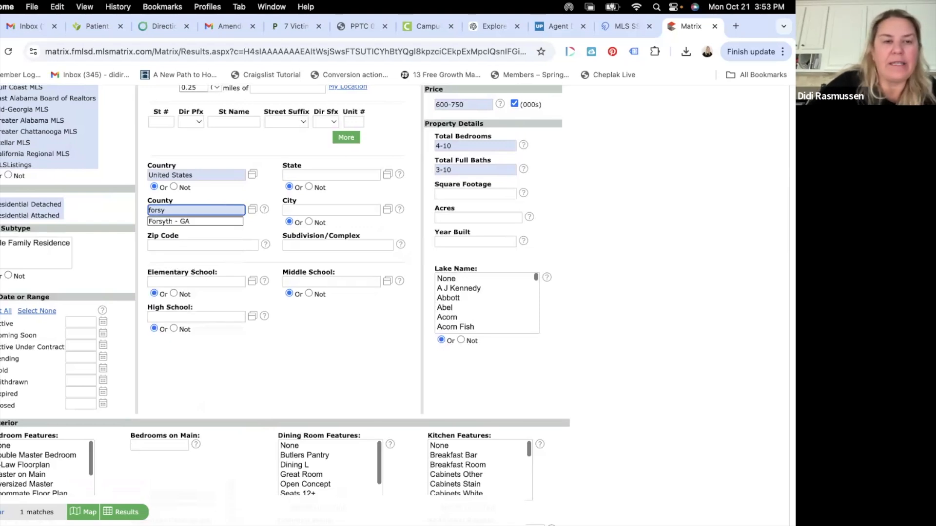
click(196, 221)
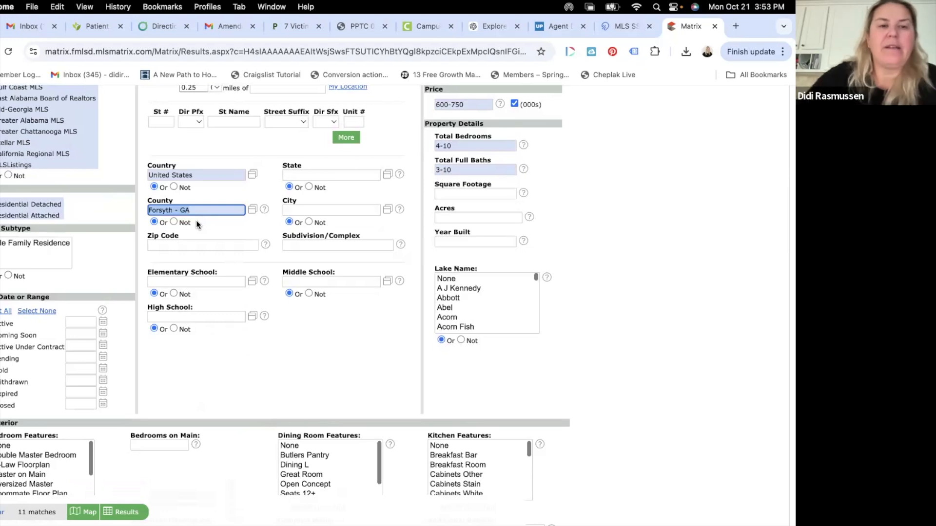
Step: Change the Exterior Stories selection from 1 to 2 stories
scroll(370, 218, up, 1)
scroll(371, 219, up, 1)
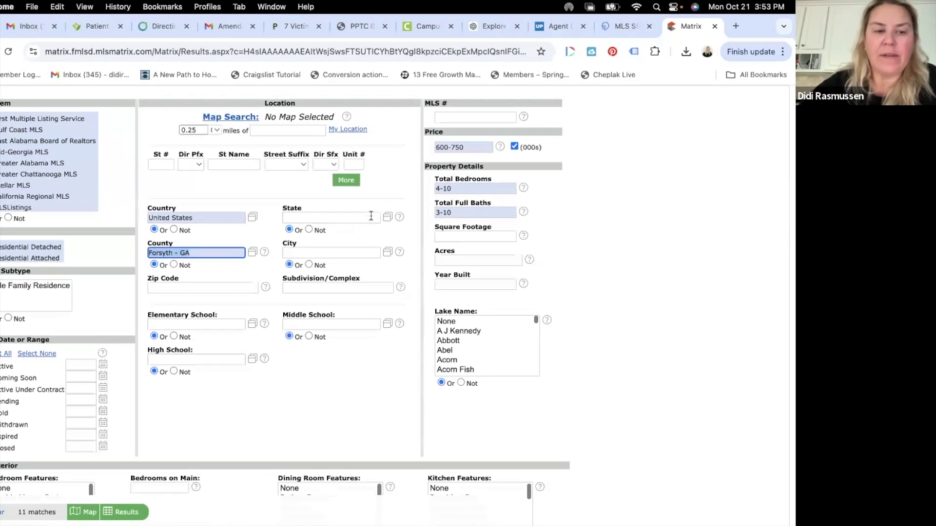
scroll(205, 458, down, 5)
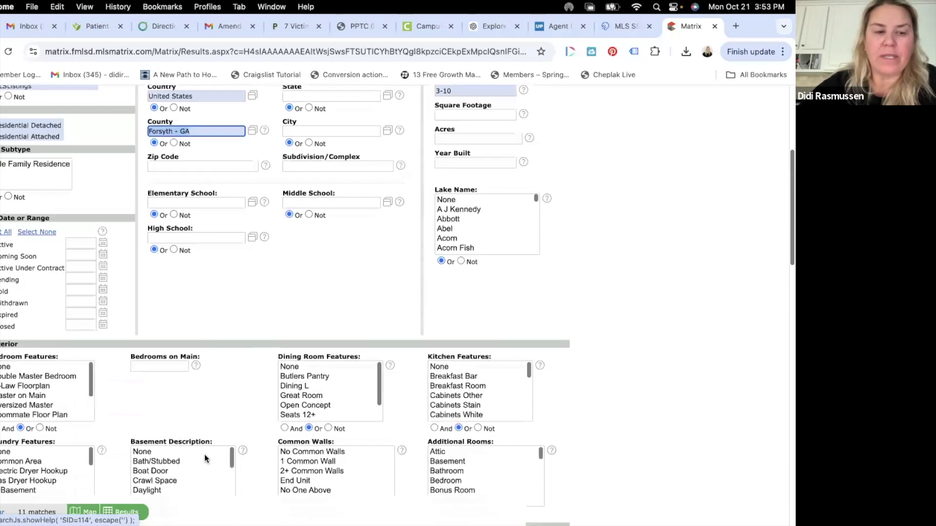
scroll(274, 426, down, 6)
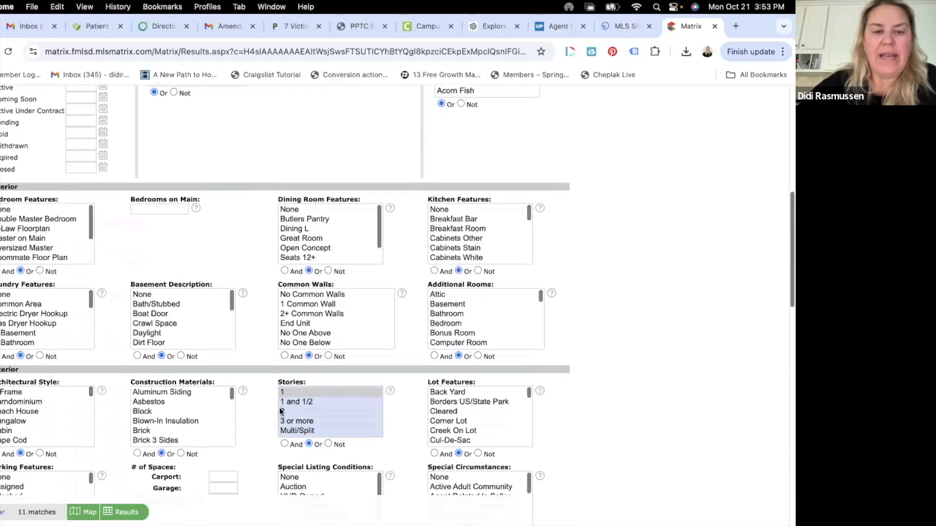
click(297, 393)
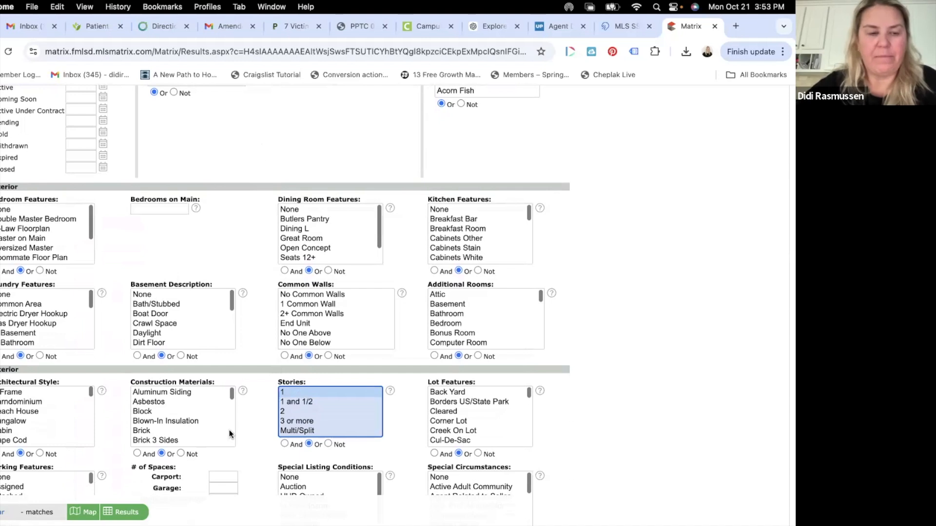
scroll(28, 443, down, 3)
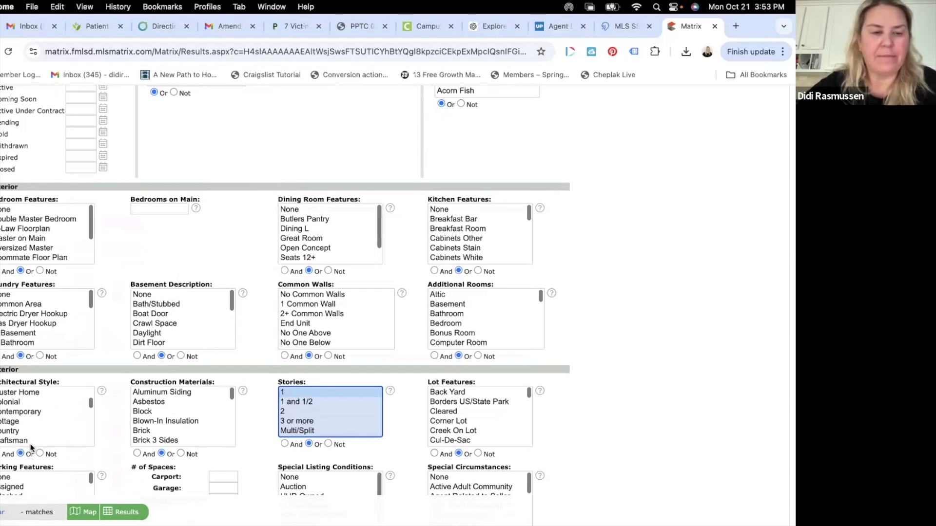
click(303, 413)
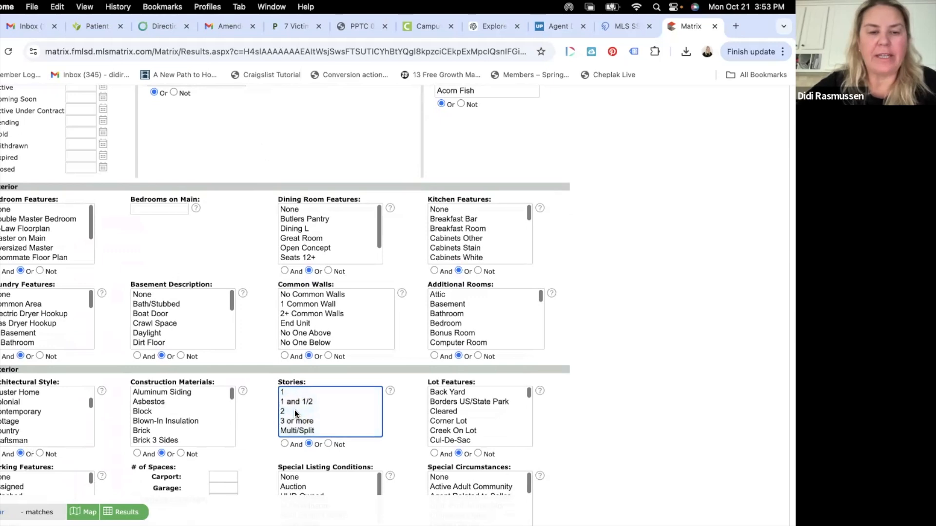
click(406, 418)
scroll(405, 420, down, 3)
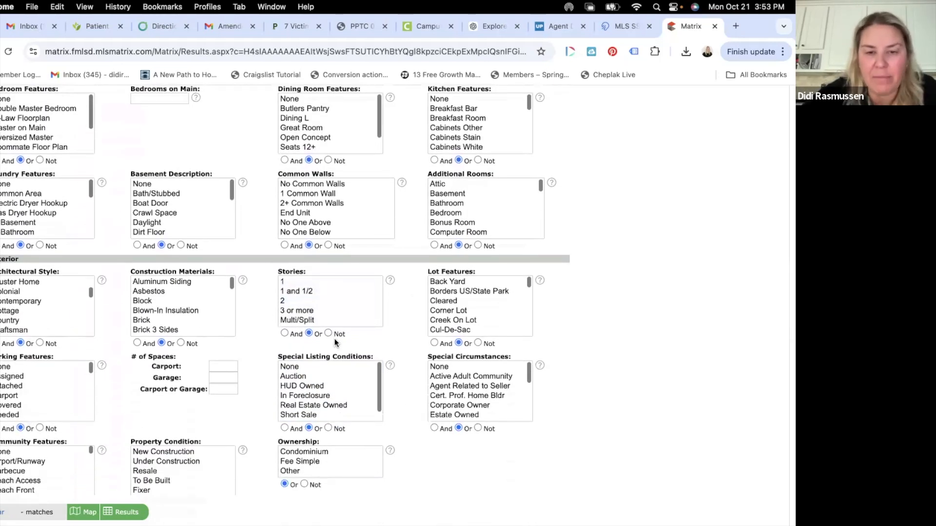
scroll(300, 353, down, 5)
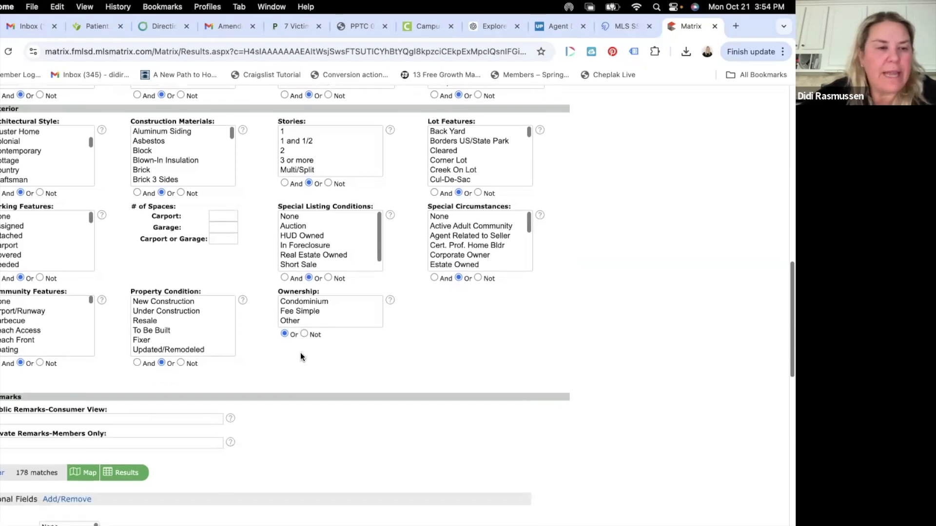
scroll(300, 353, up, 3)
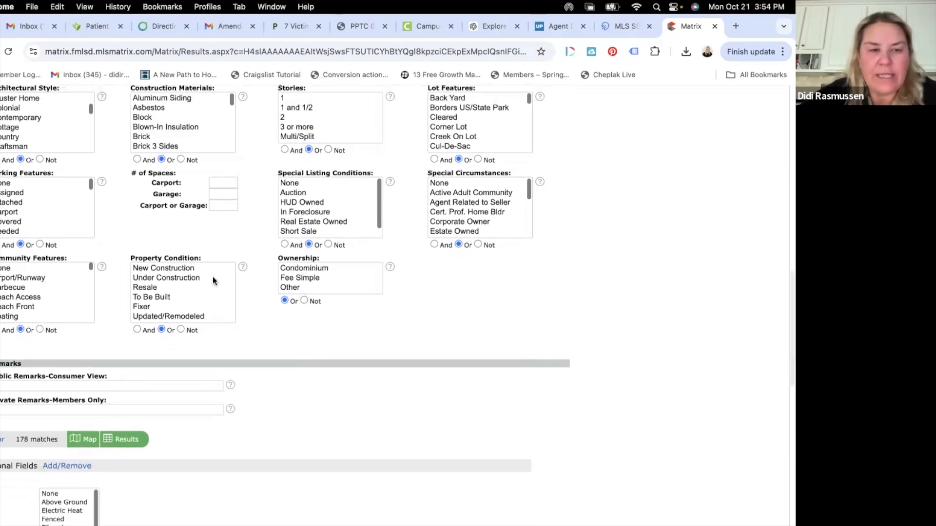
scroll(78, 478, down, 1)
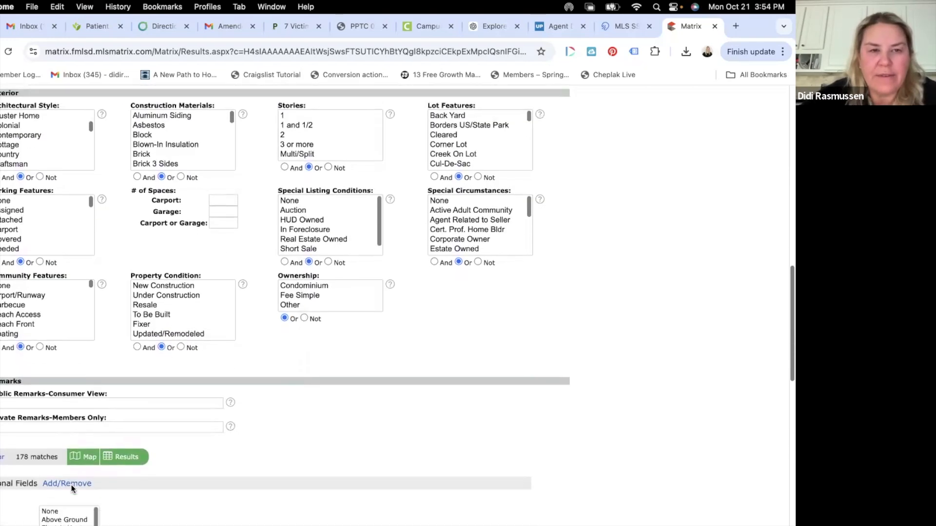
scroll(72, 485, up, 20)
scroll(71, 485, down, 3)
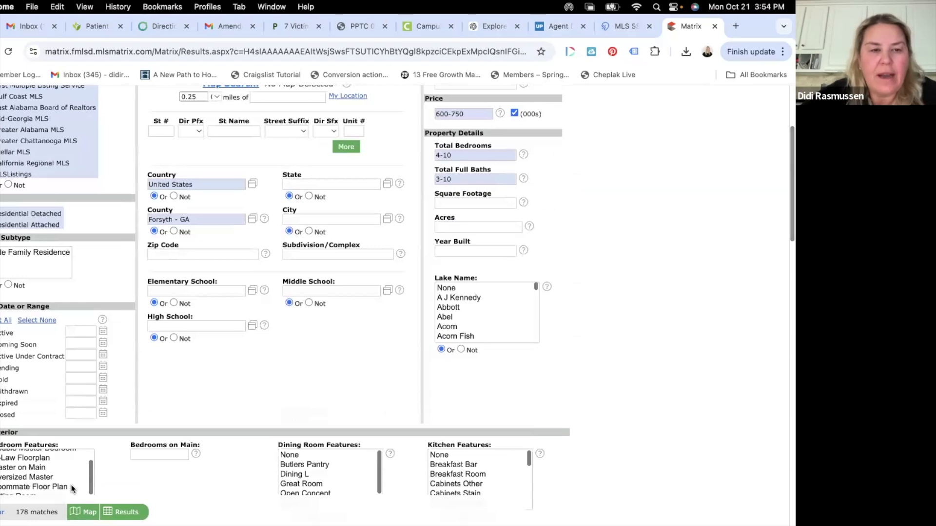
Step: Type Lambert and South Forsyth into the High School criterion
click(169, 326)
text(lambert)
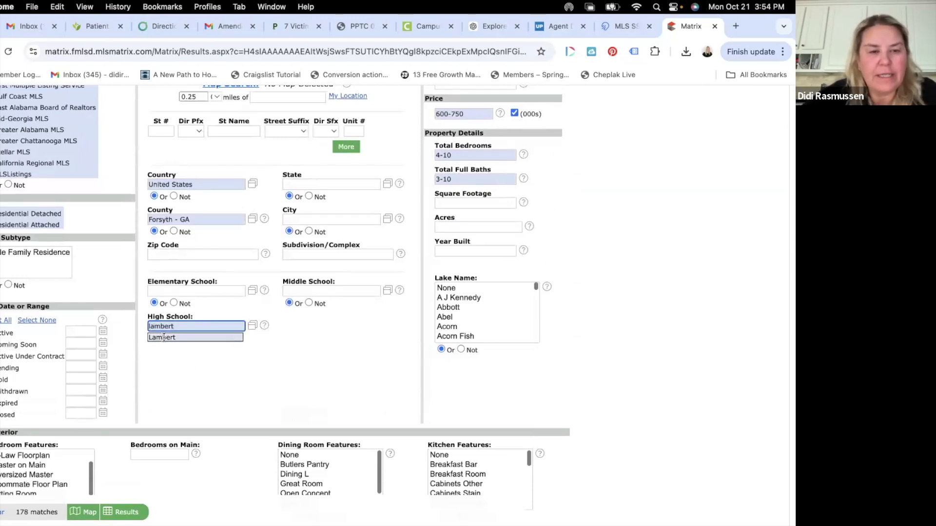
click(164, 337)
text(,so)
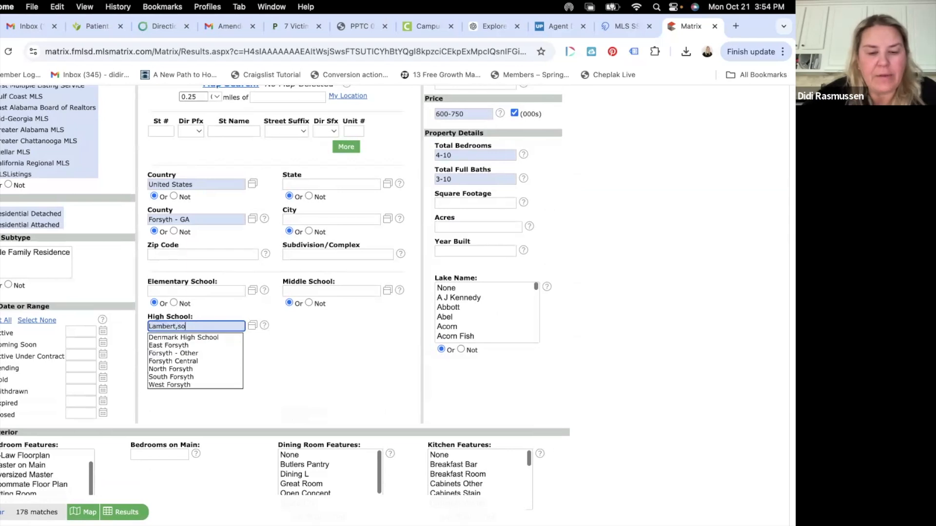
text(utth for)
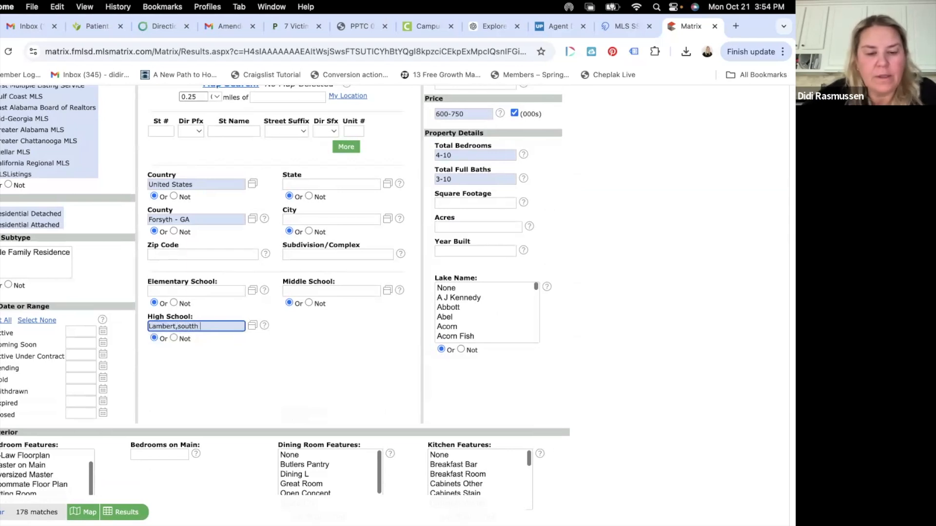
Step: Add Denmark High School, South Forsyth and West Forsyth from the high school list and confirm
click(252, 326)
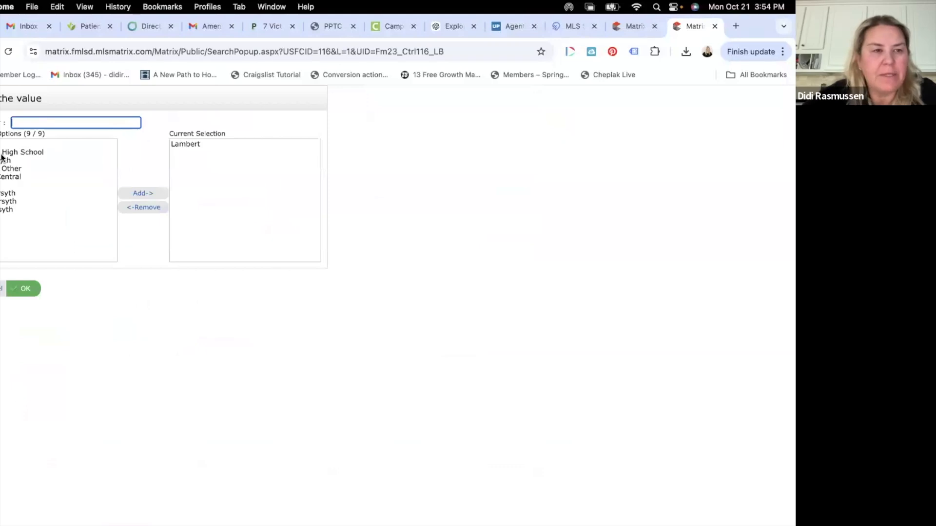
click(2, 153)
click(143, 194)
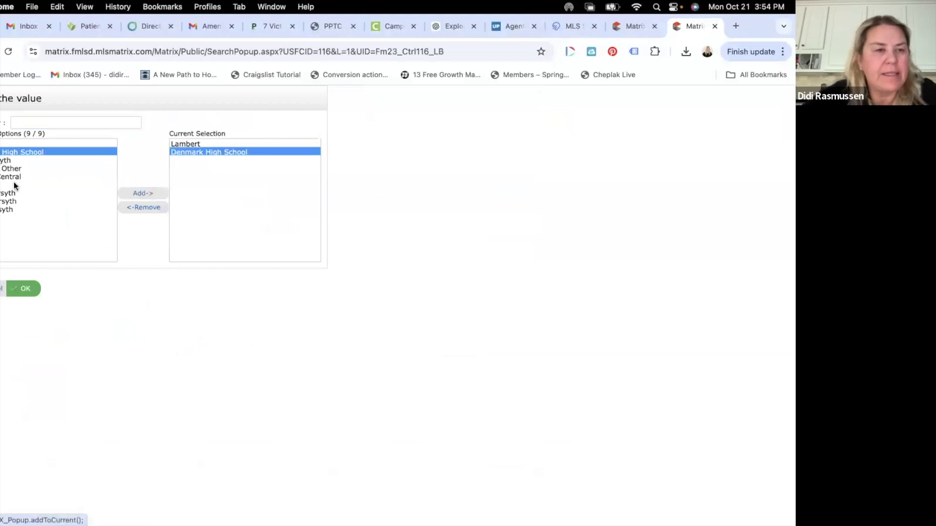
click(7, 202)
click(140, 194)
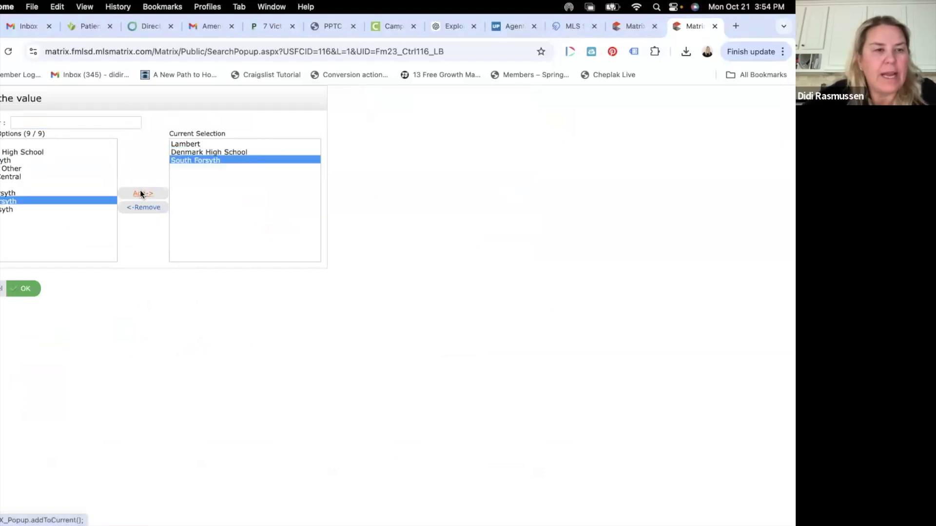
click(4, 210)
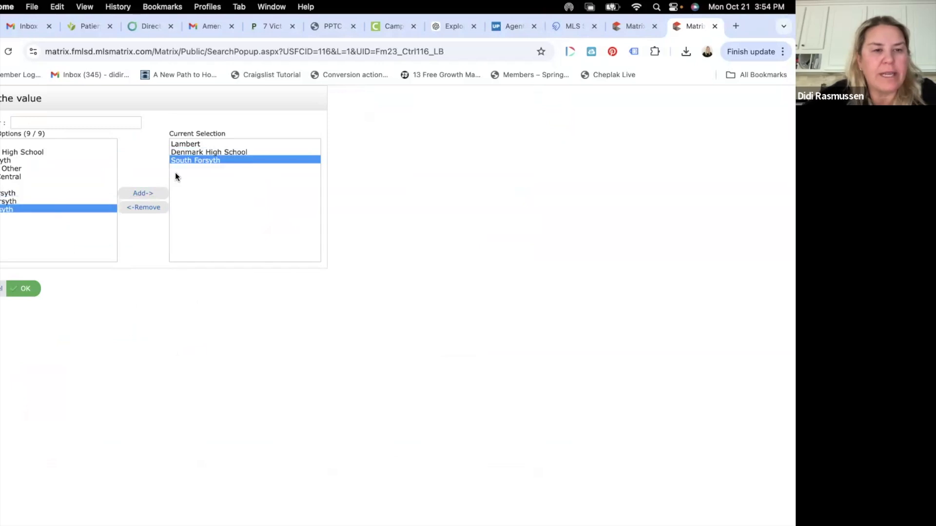
click(146, 193)
click(25, 290)
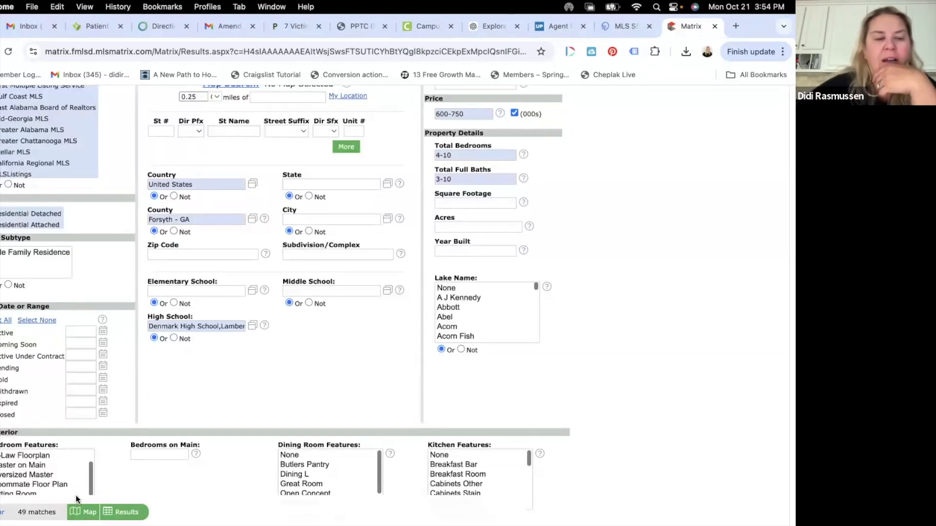
Step: List the 49 matching Forsyth - GA results and open the Save options
scroll(64, 502, down, 2)
scroll(59, 508, down, 2)
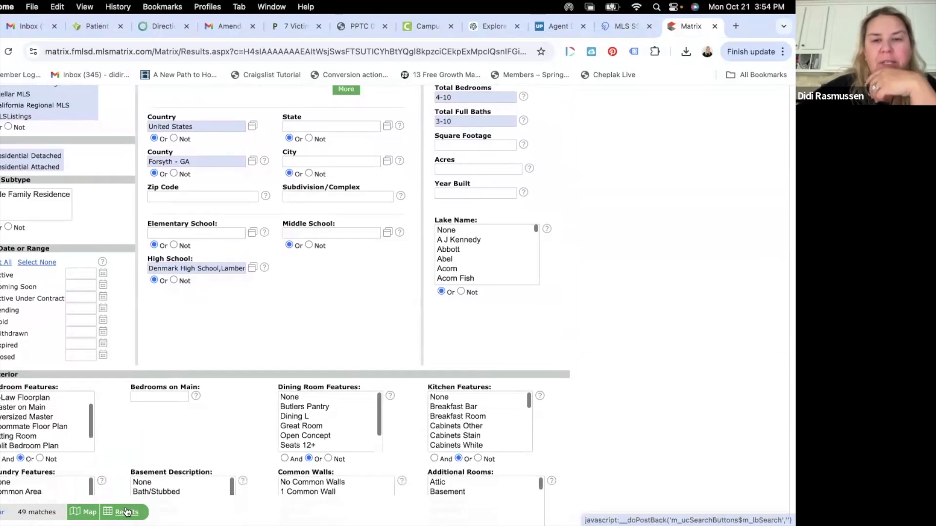
click(127, 512)
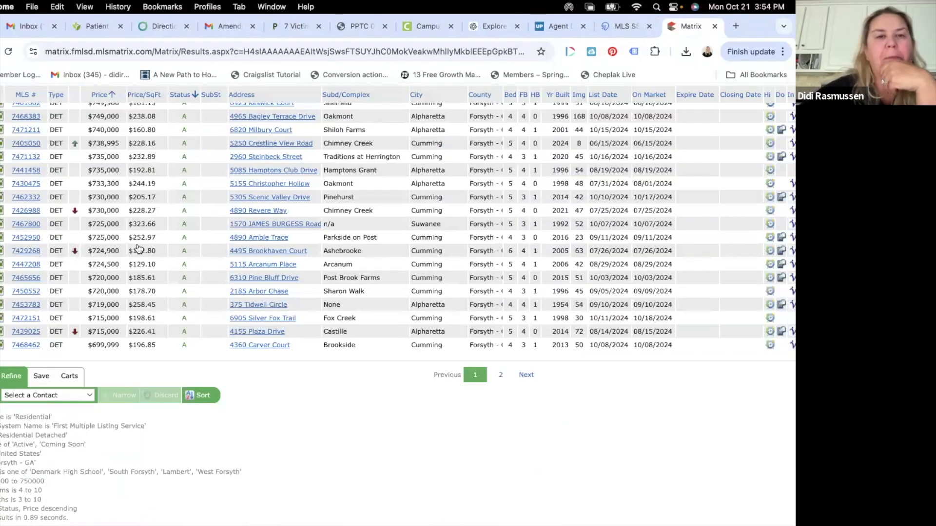
scroll(139, 249, up, 5)
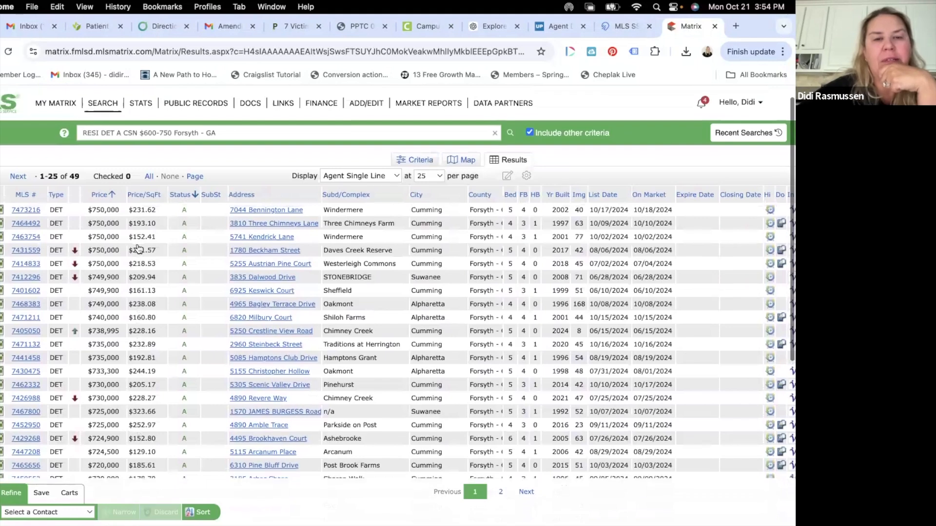
scroll(139, 249, down, 3)
scroll(139, 249, down, 4)
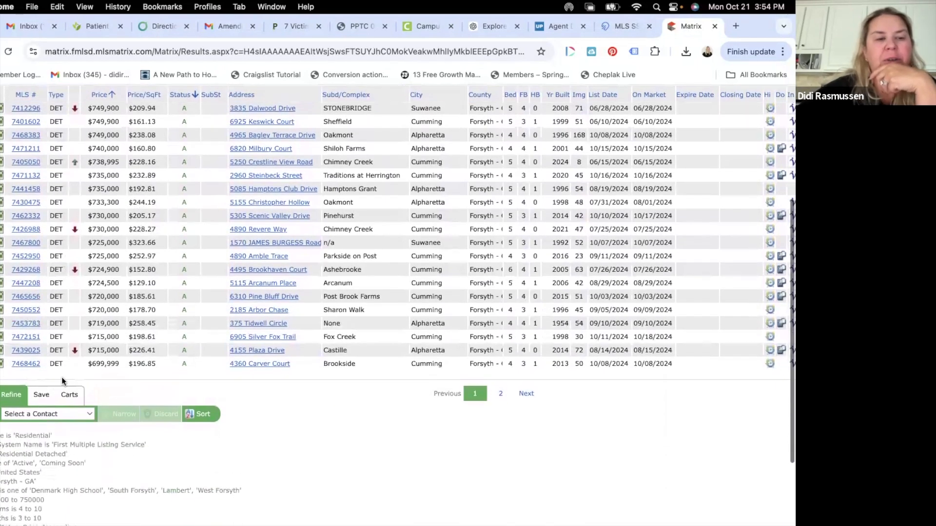
click(46, 398)
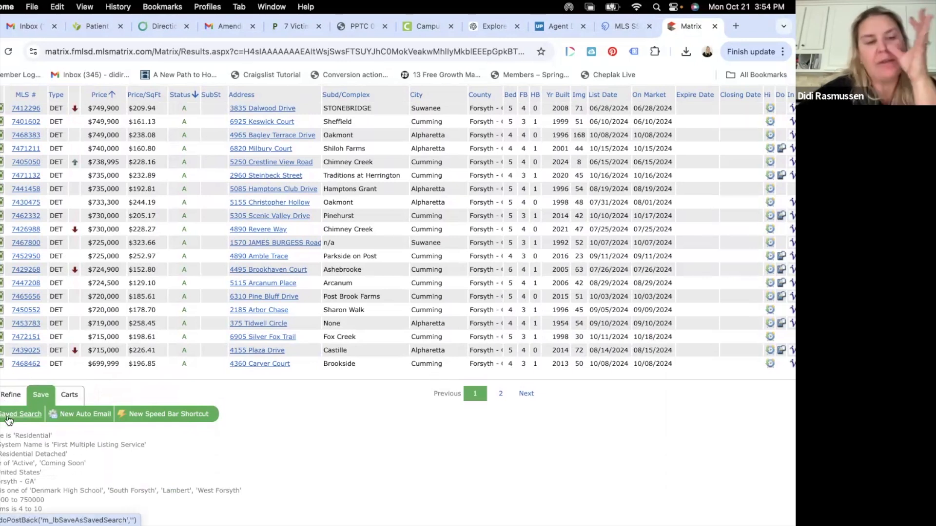
Step: Start a New Auto Email and begin creating a new Buyer contact
click(76, 418)
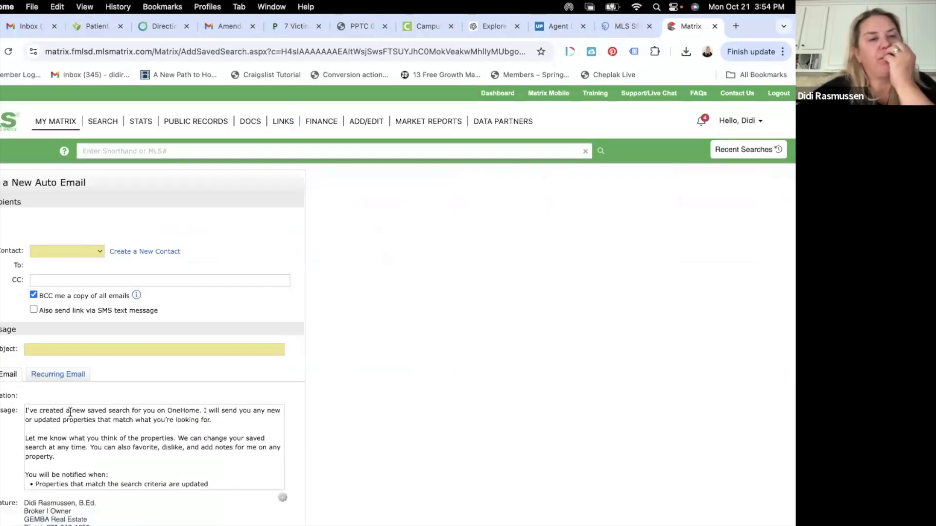
click(99, 253)
click(133, 251)
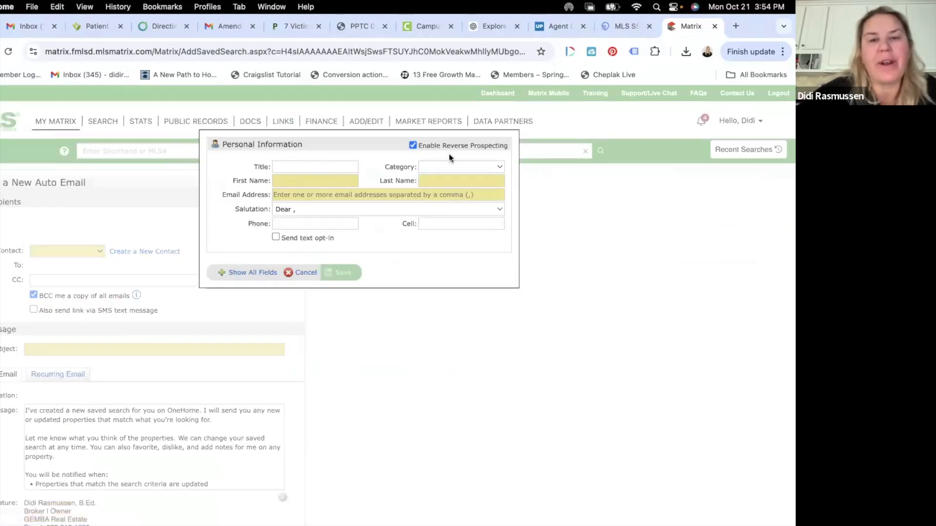
click(449, 167)
click(442, 180)
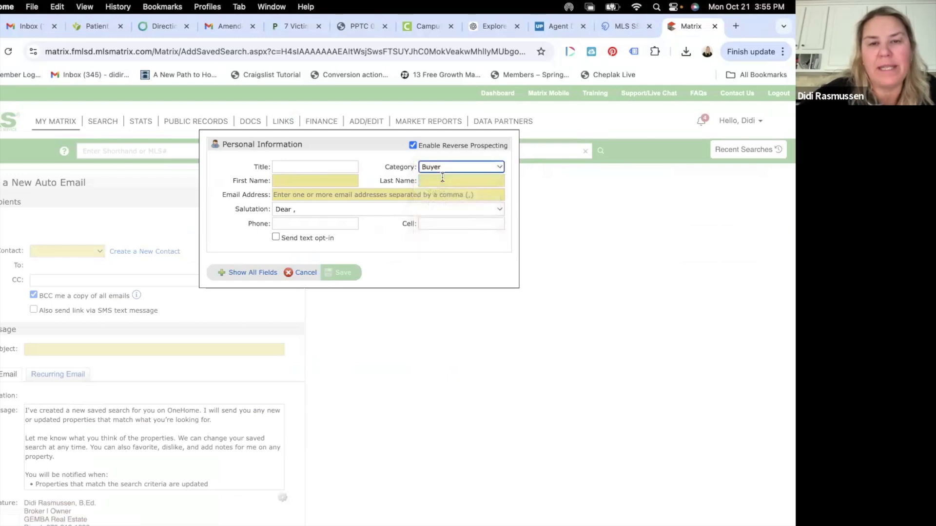
Step: Enter the new contact's first name, last name and e-mail address
click(312, 181)
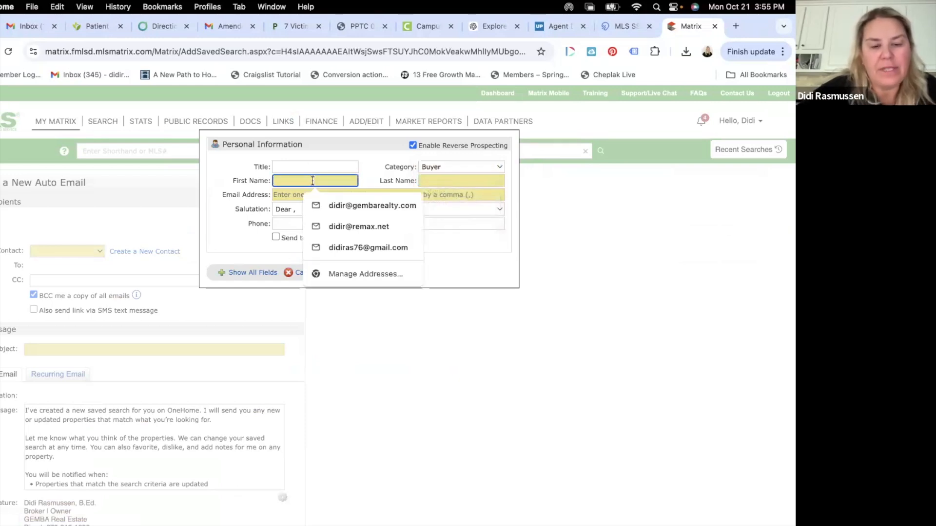
text(Jane)
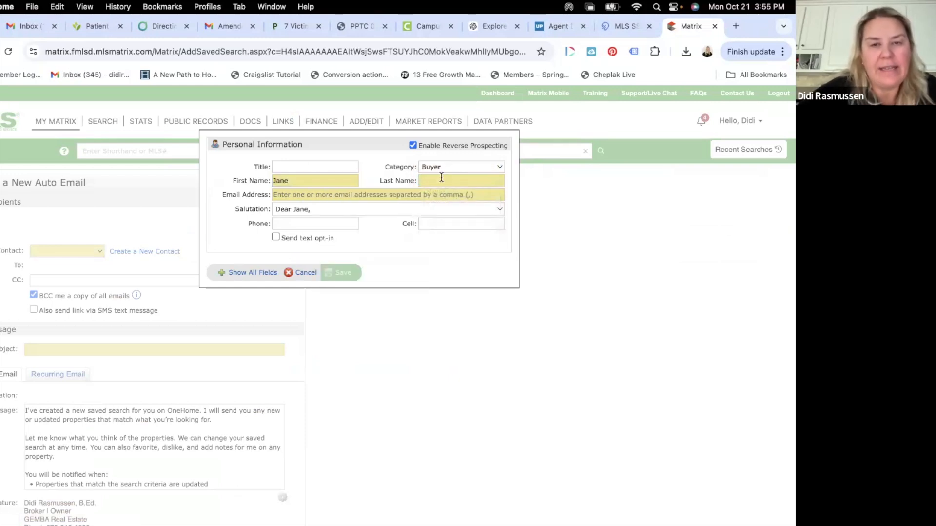
click(443, 179)
text(Doe)
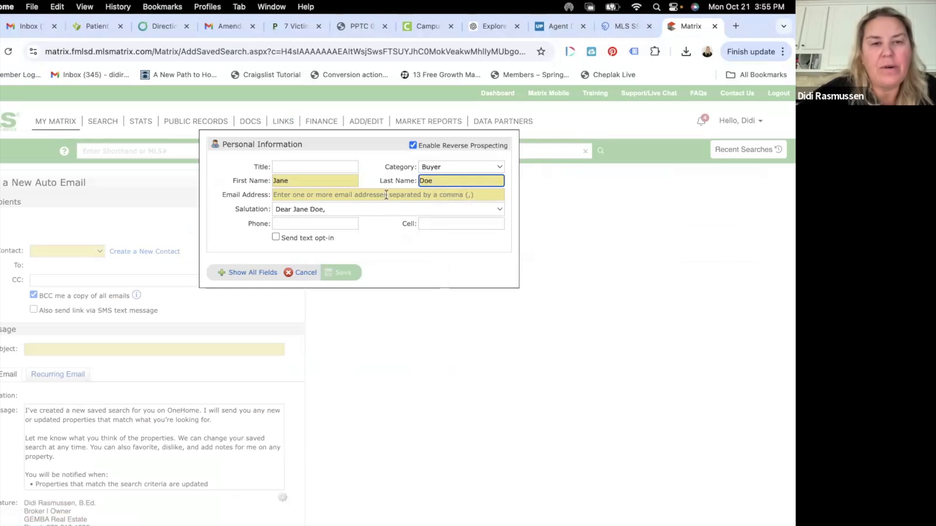
click(386, 195)
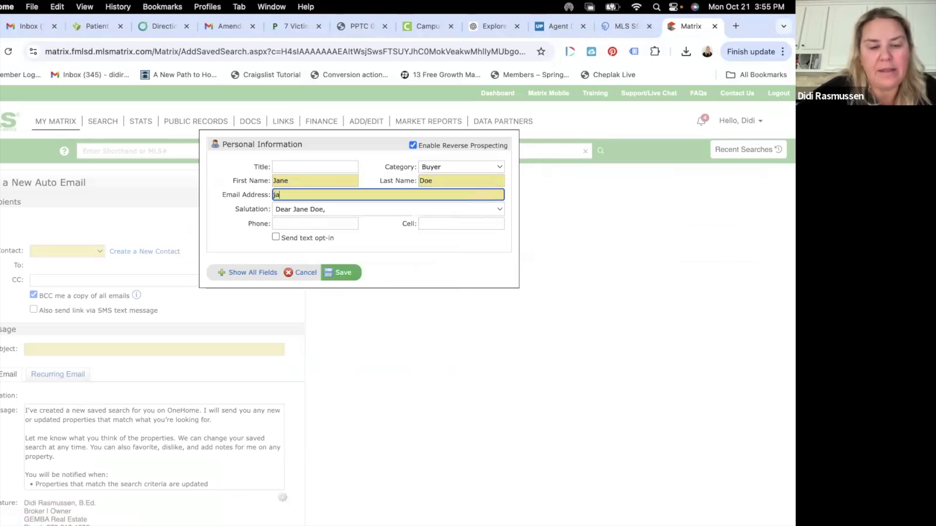
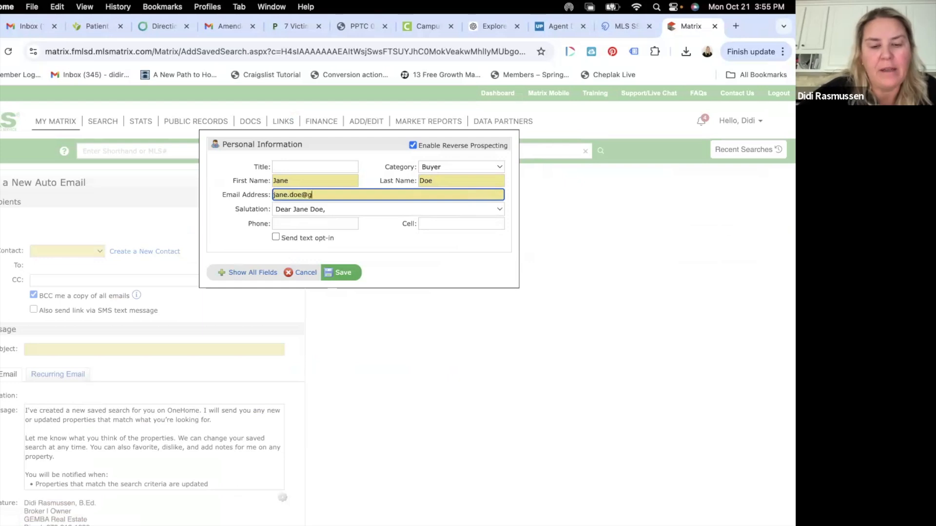
Step: Enter the contact's cell number, leave text opt-in off, and cancel the new contact
click(344, 224)
click(488, 222)
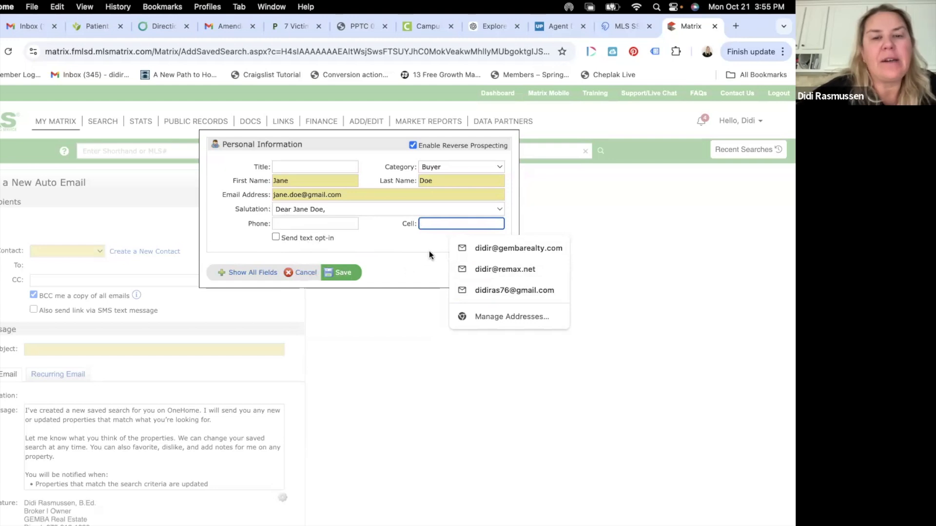
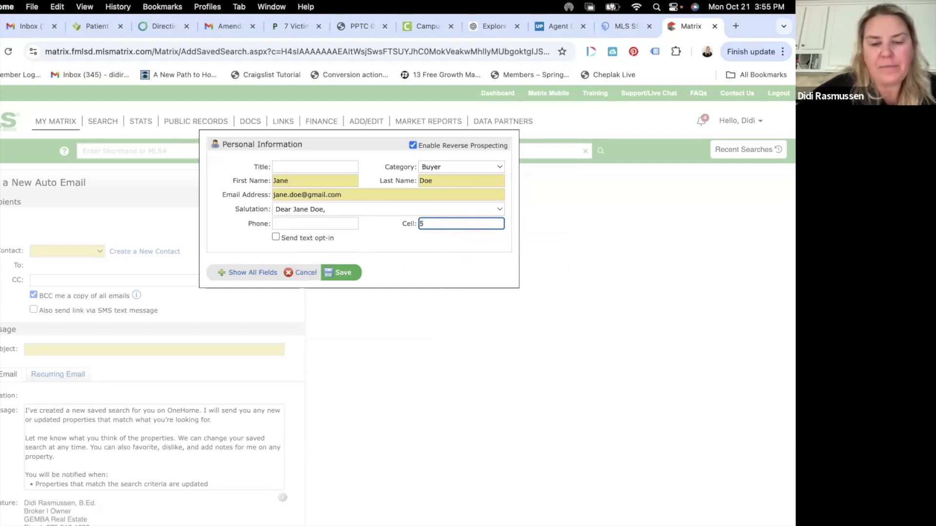
key(BackSpace)
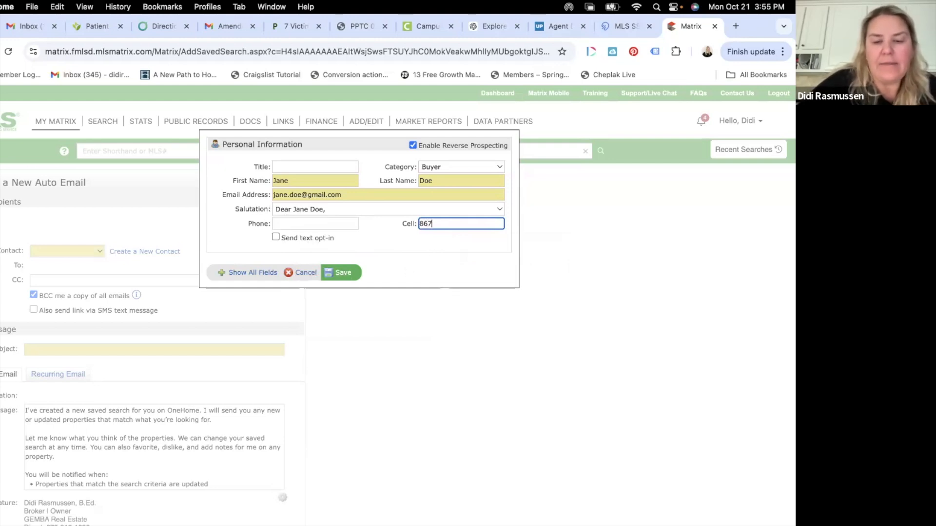
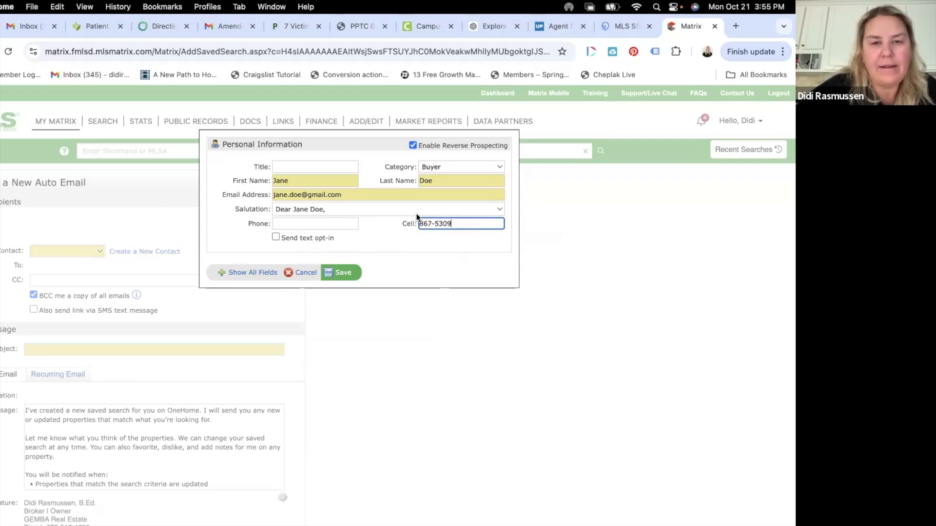
click(419, 223)
text(678-)
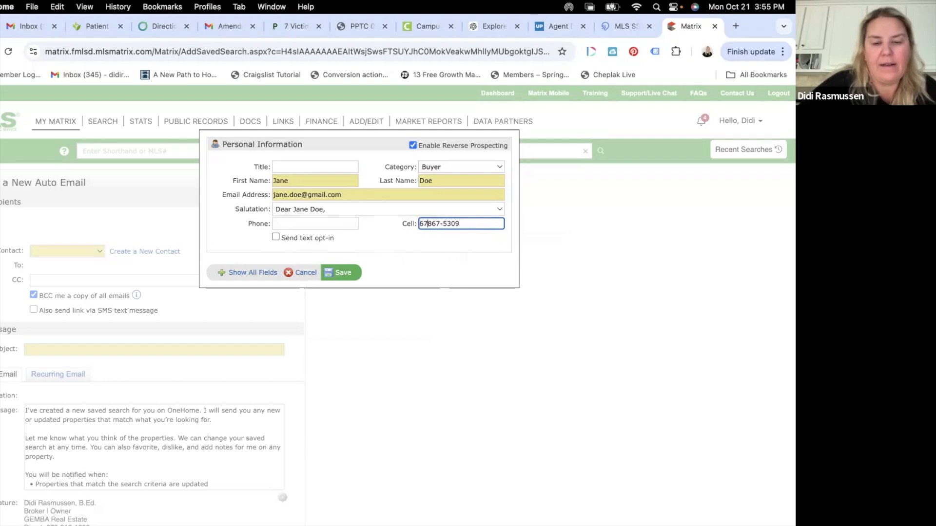
click(276, 237)
click(275, 237)
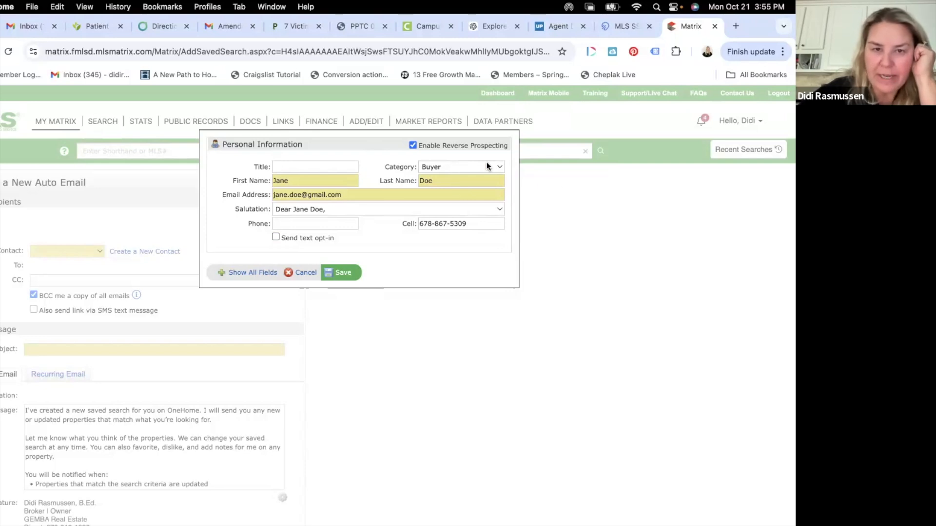
click(300, 273)
Step: Choose an existing contact as the auto email recipient and review the options below
click(61, 252)
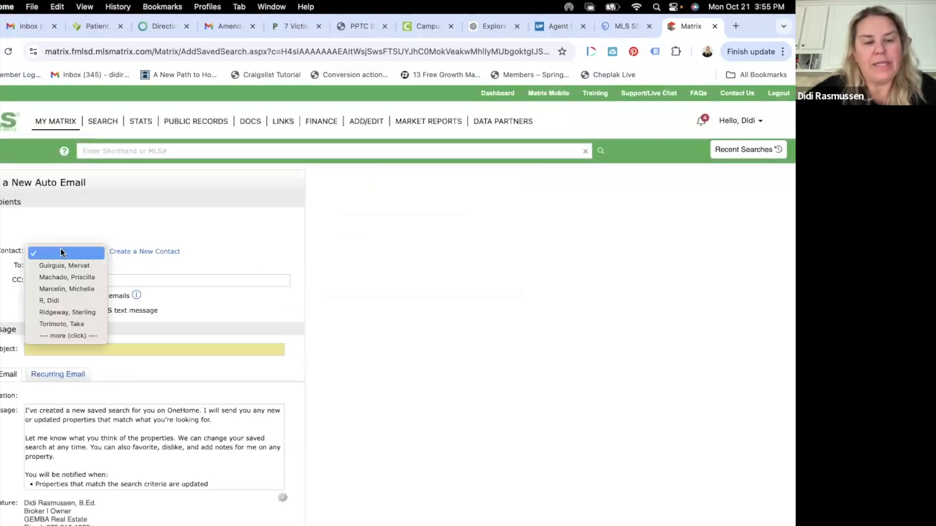
click(54, 300)
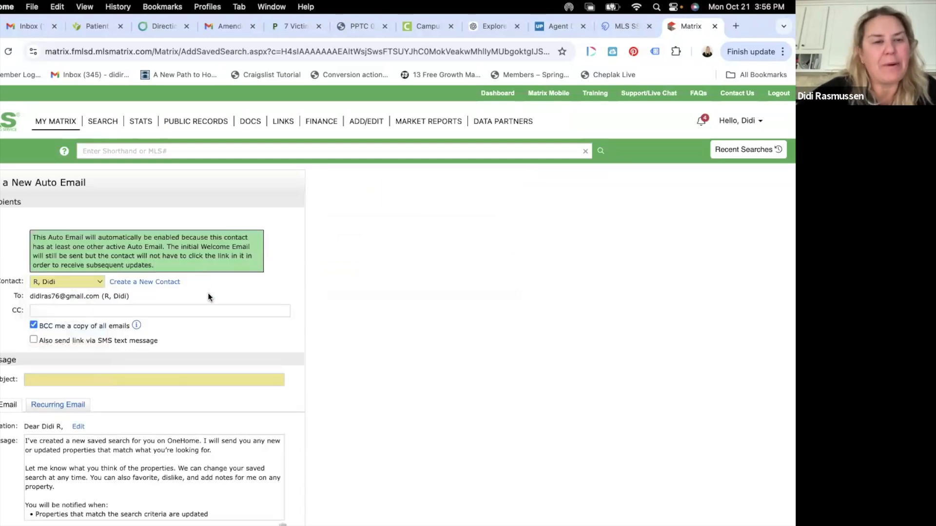
scroll(220, 286, down, 5)
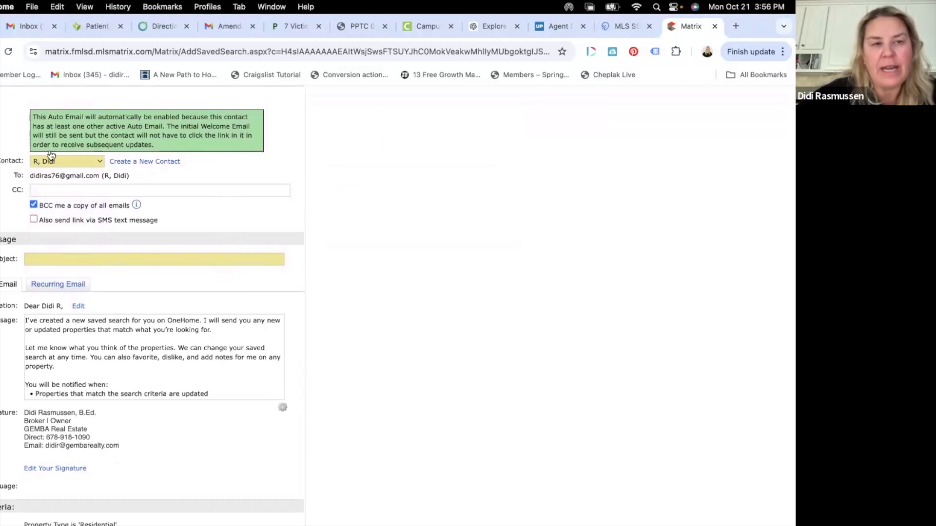
scroll(113, 204, down, 2)
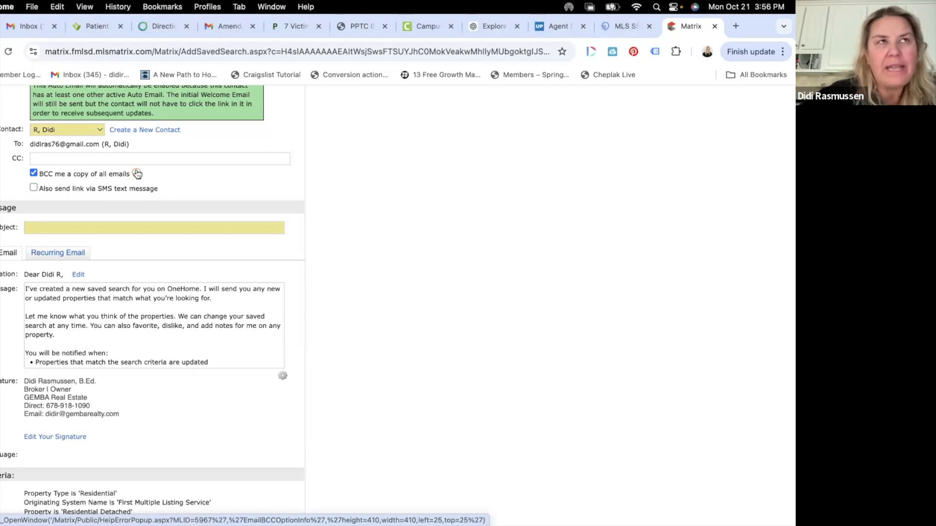
scroll(137, 174, down, 3)
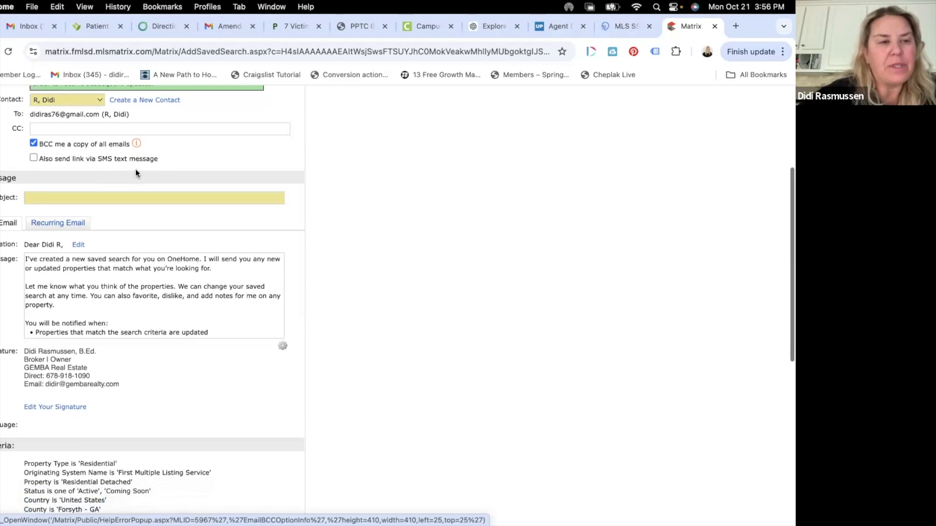
Step: Enter 'Janes Home Search' as the auto email's subject
click(125, 174)
text(Janes H)
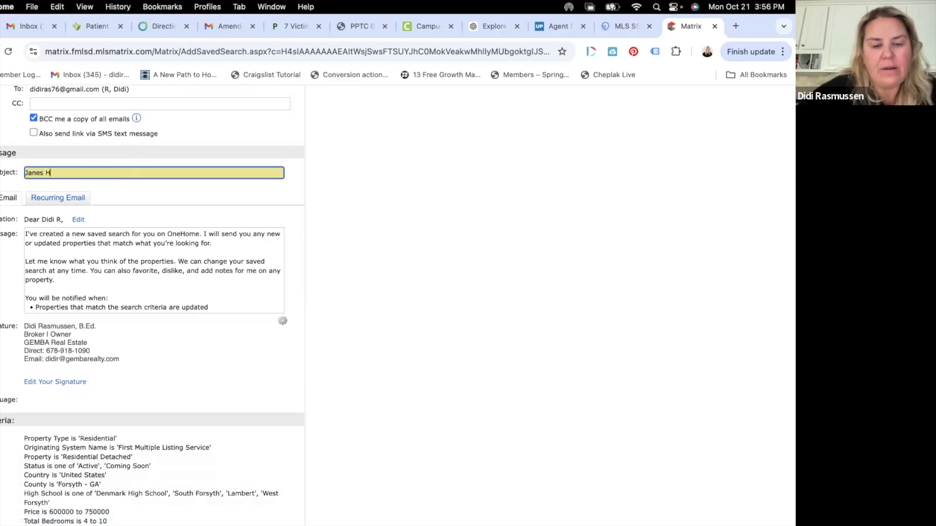
text(ome Search)
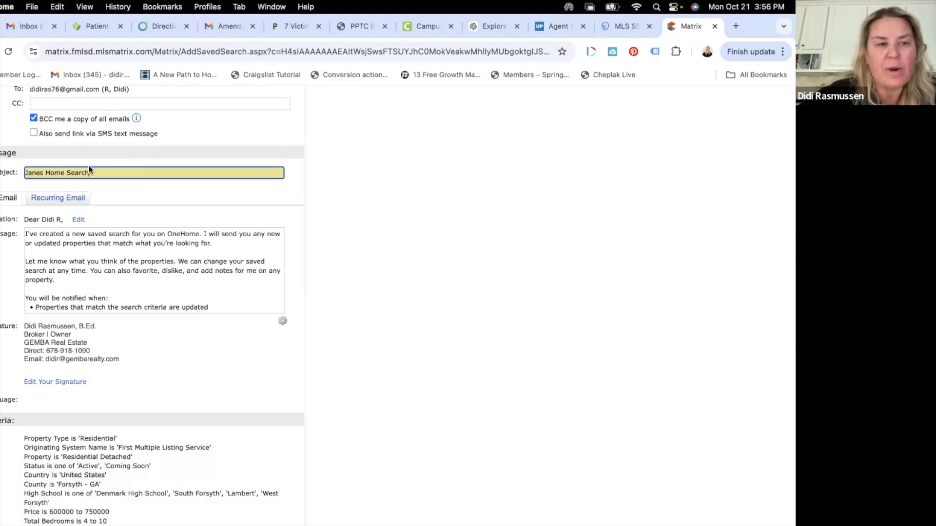
scroll(80, 194, down, 3)
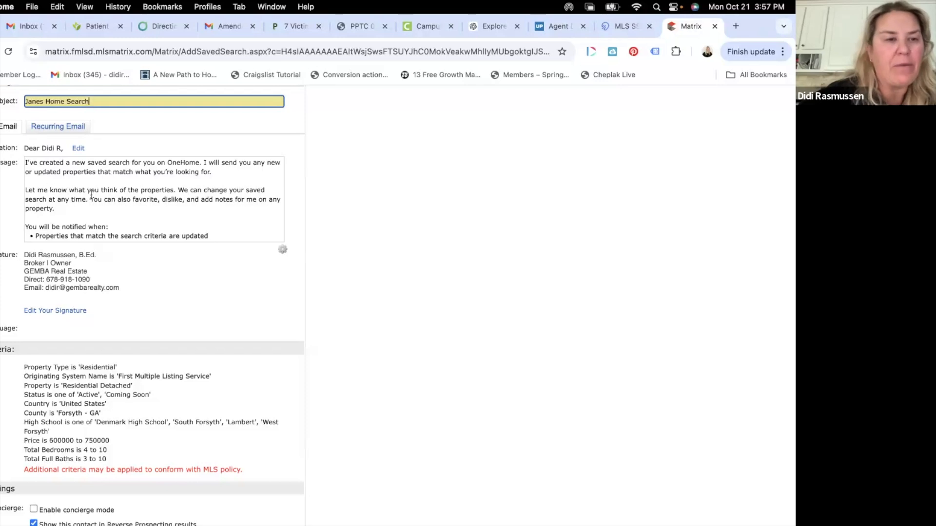
scroll(91, 195, down, 1)
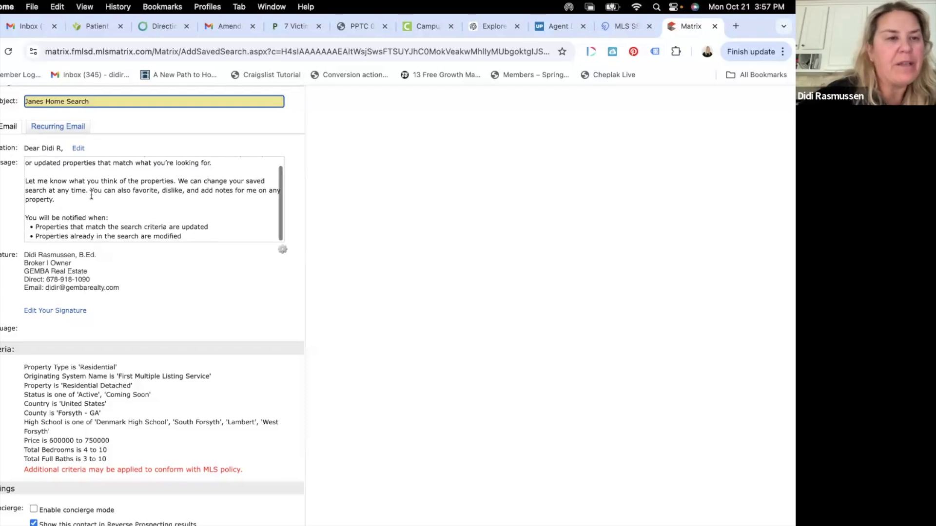
Step: Switch the contact's salutation to the informal 'Hi <first name>,' greeting and save it
click(71, 127)
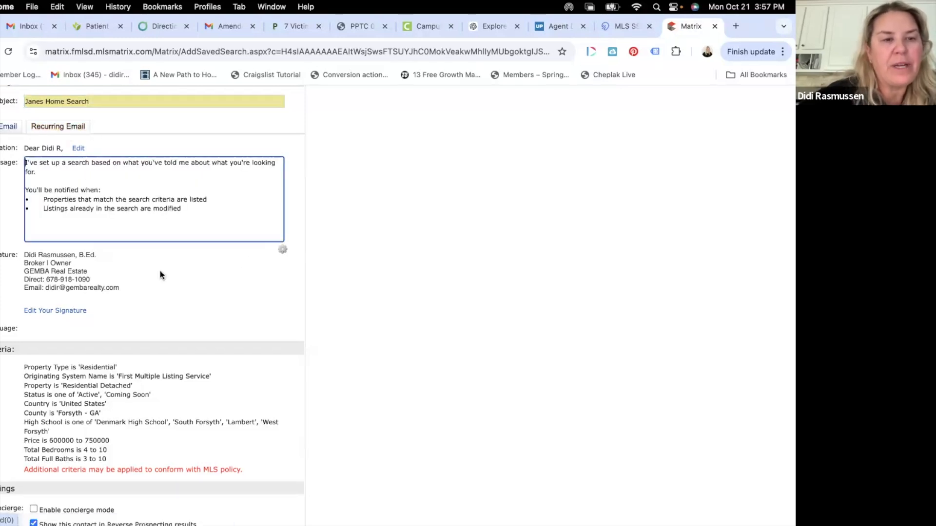
scroll(175, 188, up, 5)
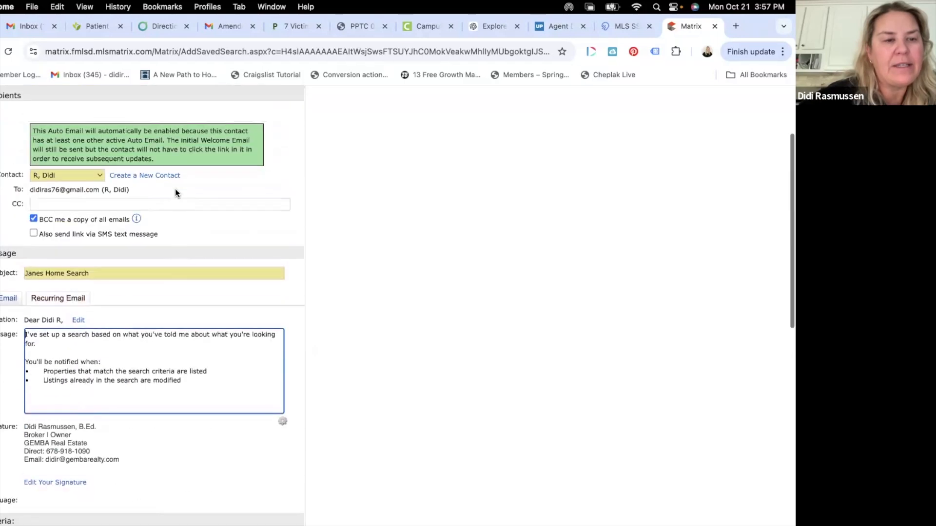
scroll(174, 190, down, 2)
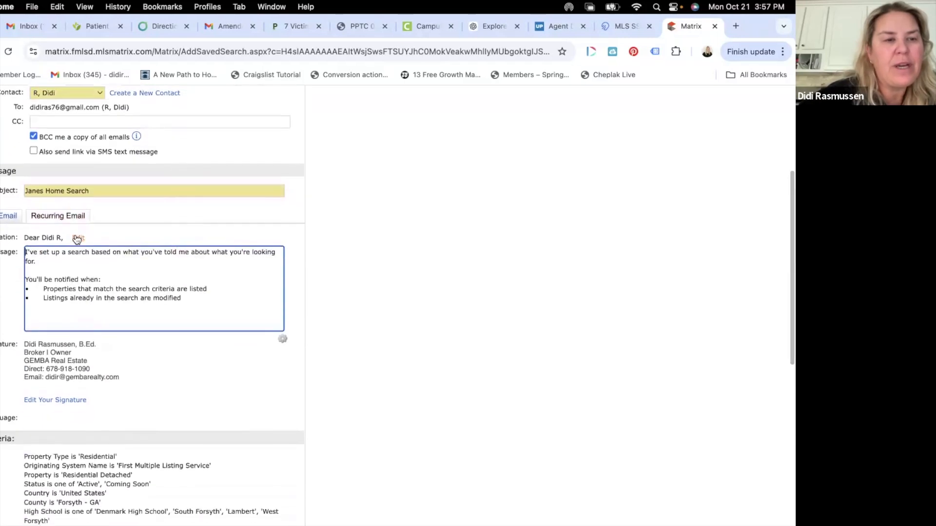
click(78, 237)
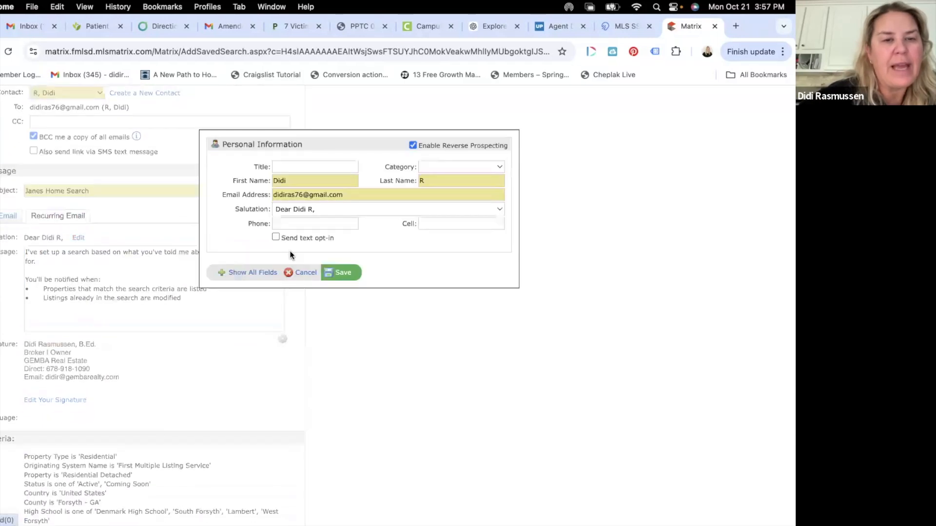
click(341, 209)
click(332, 186)
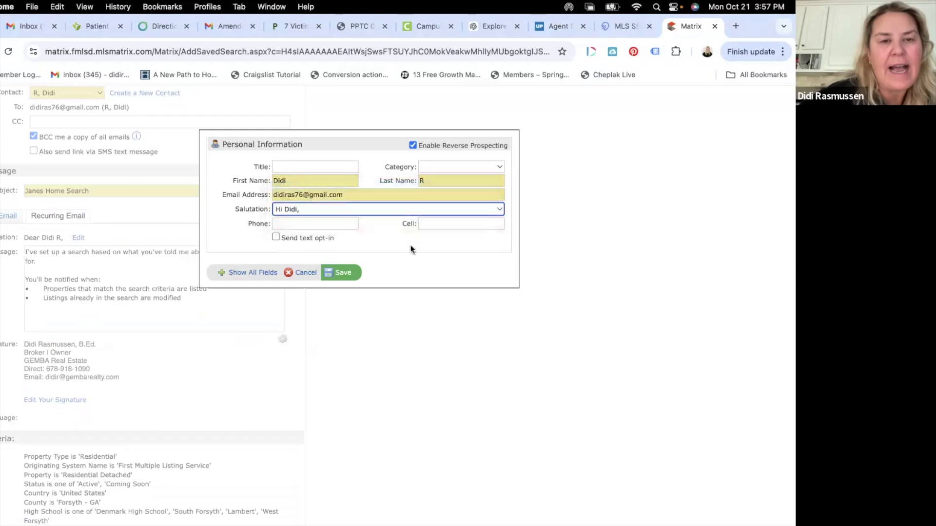
click(354, 273)
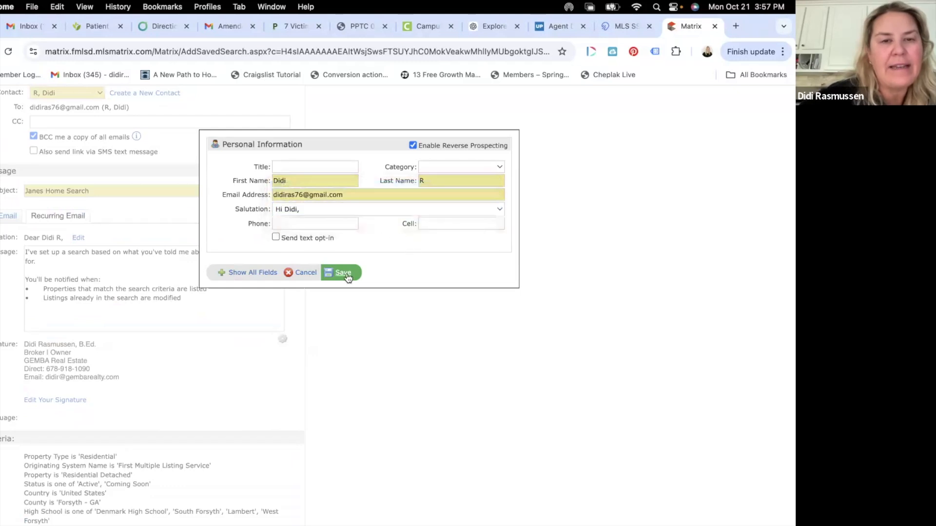
scroll(211, 300, down, 5)
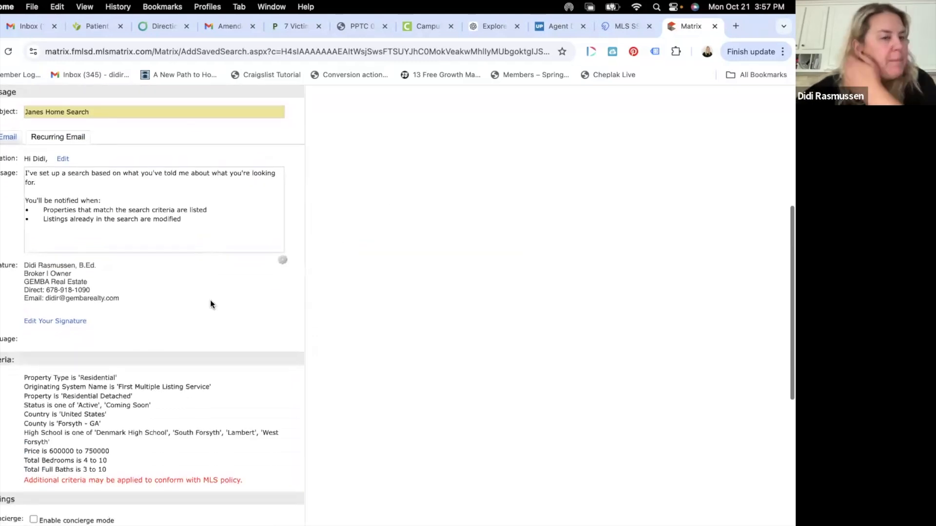
scroll(211, 304, down, 8)
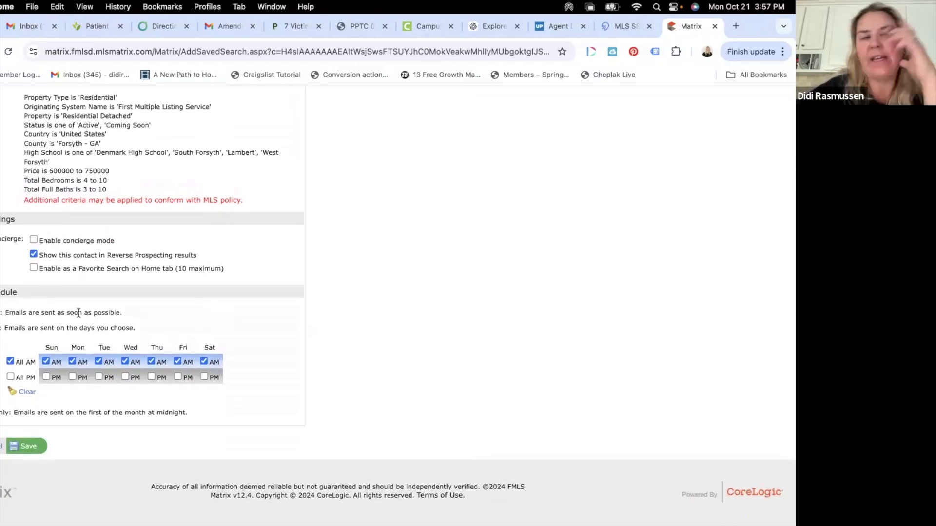
click(32, 255)
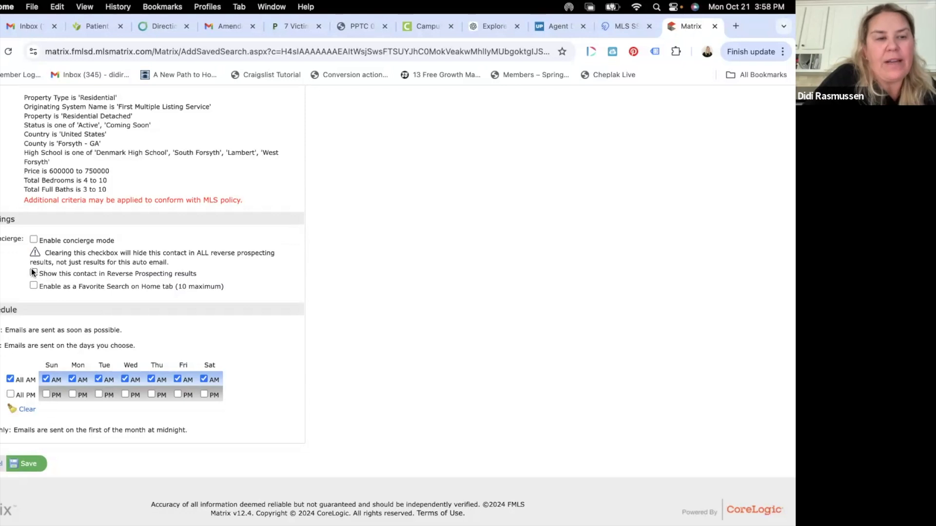
click(34, 273)
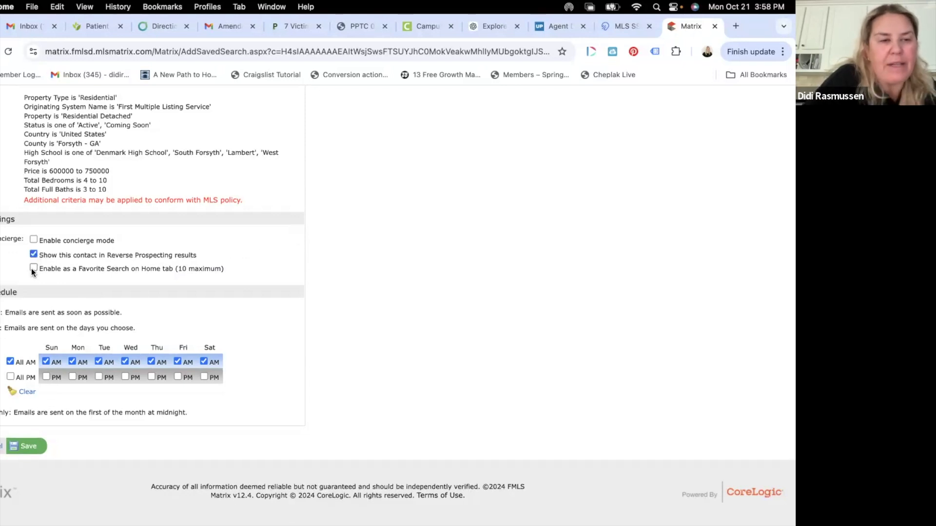
click(33, 240)
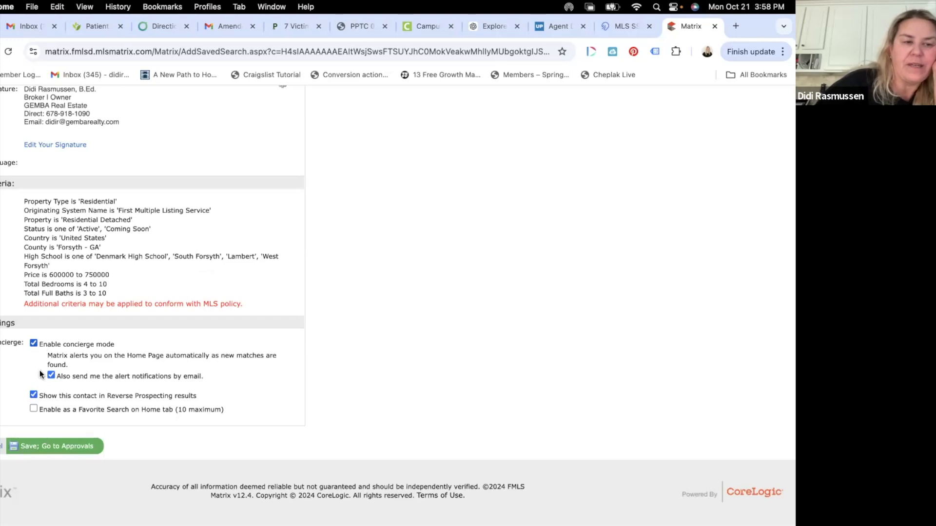
click(34, 343)
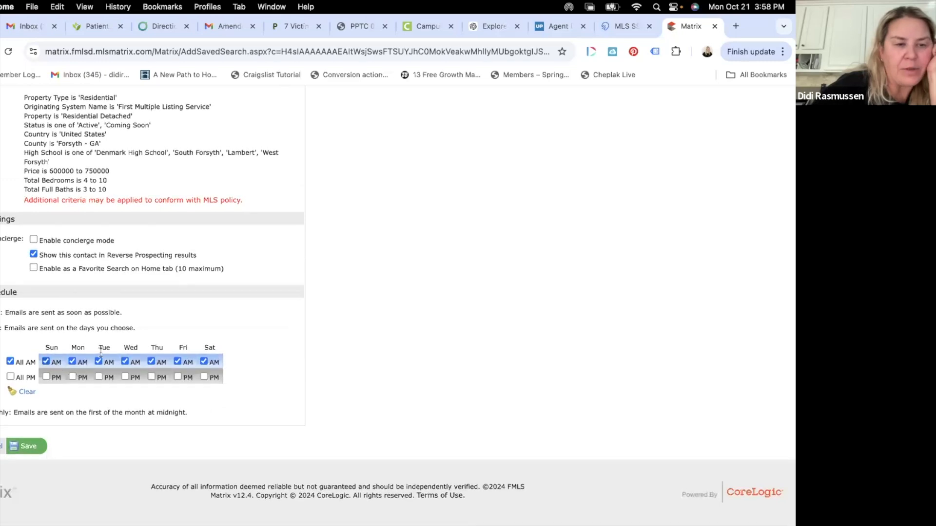
click(11, 378)
click(11, 378)
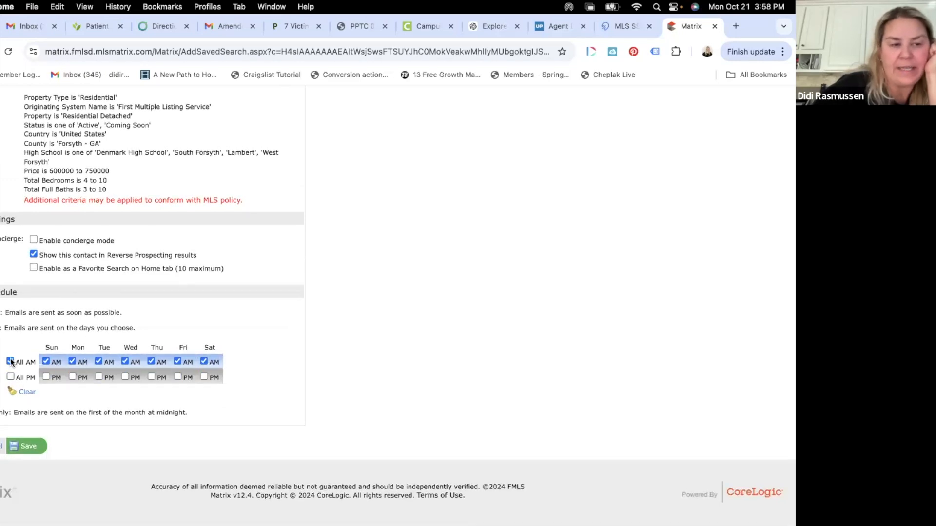
click(1, 313)
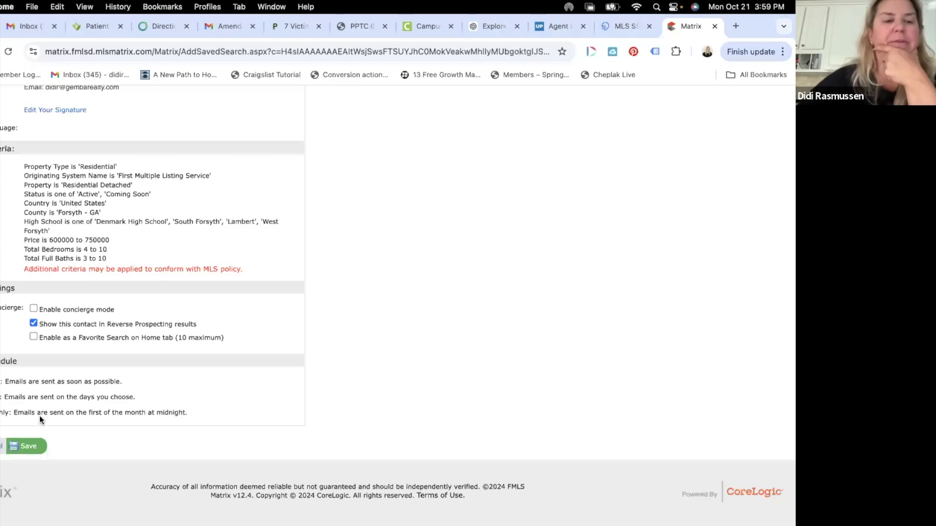
scroll(40, 416, up, 3)
scroll(39, 417, down, 3)
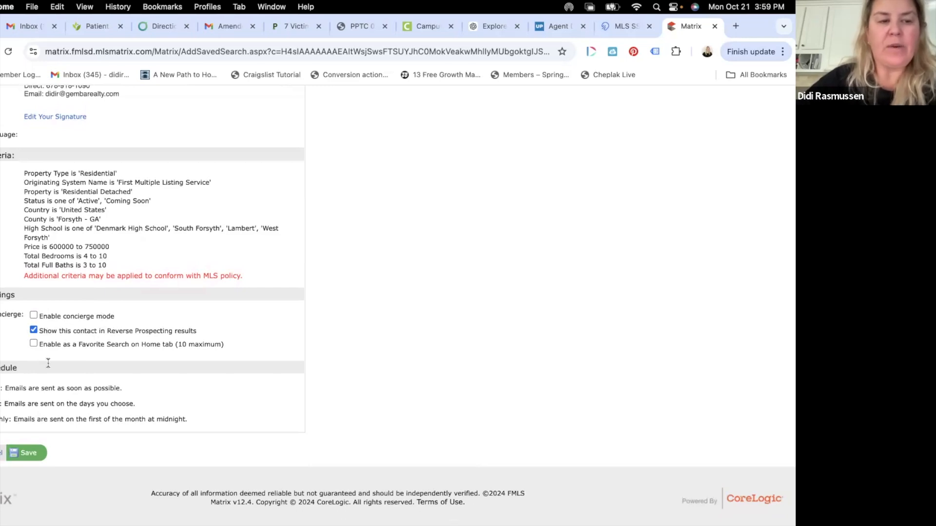
scroll(93, 373, down, 1)
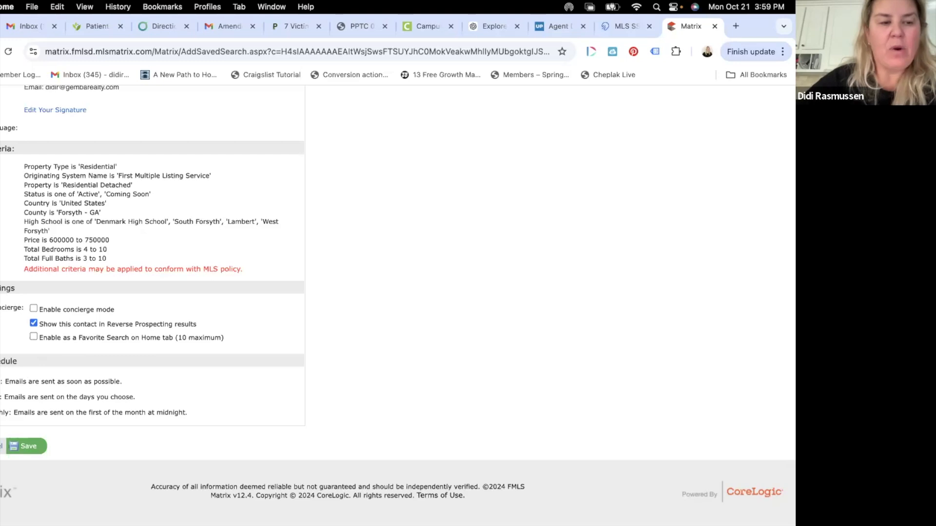
click(1, 398)
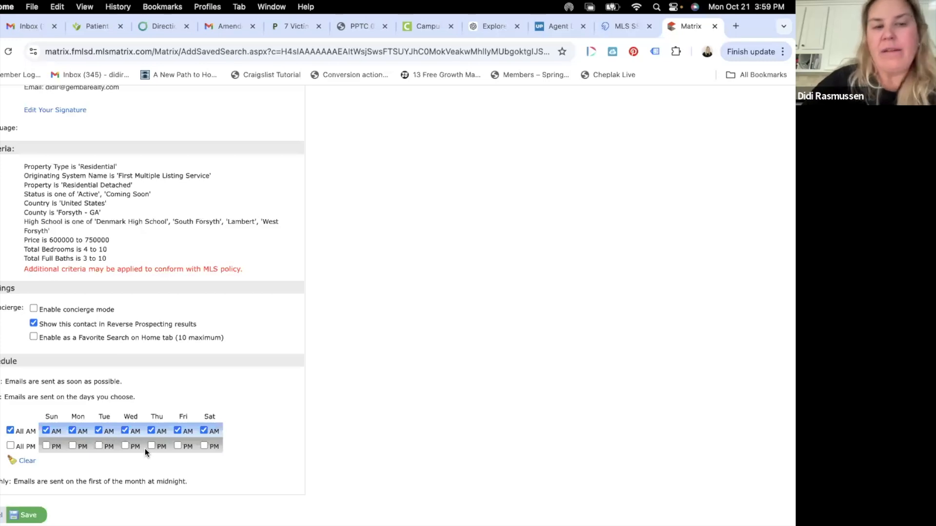
Step: Return to the top of the page and drop down the SEARCH menu's search types
scroll(145, 448, up, 10)
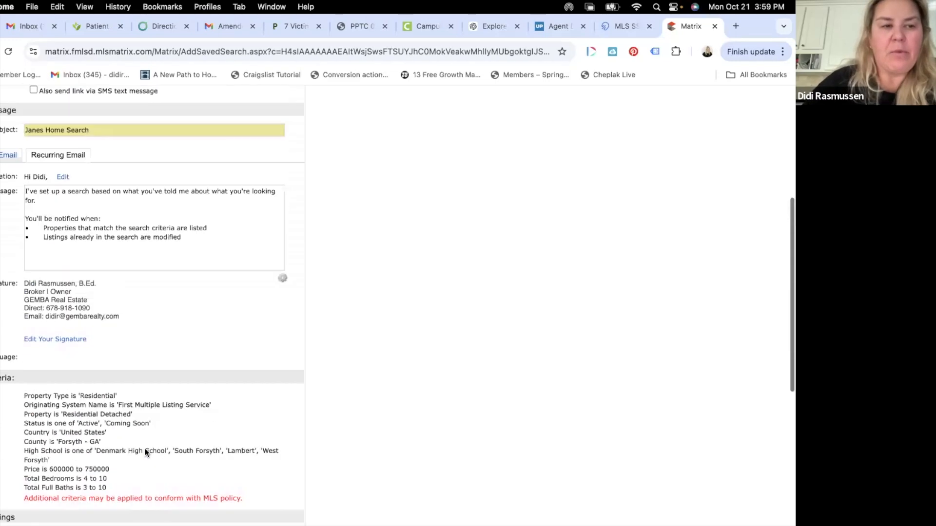
scroll(145, 449, down, 4)
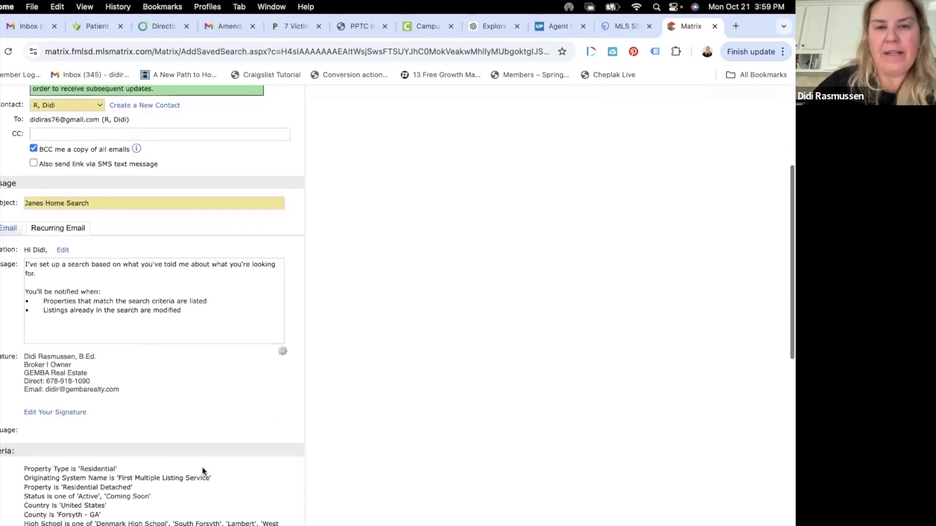
scroll(517, 375, down, 3)
scroll(518, 376, up, 8)
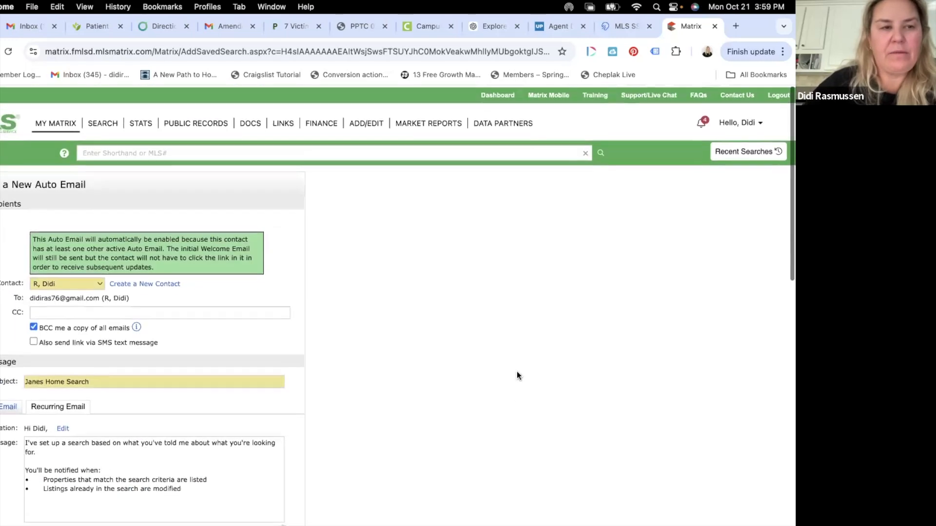
scroll(517, 375, up, 2)
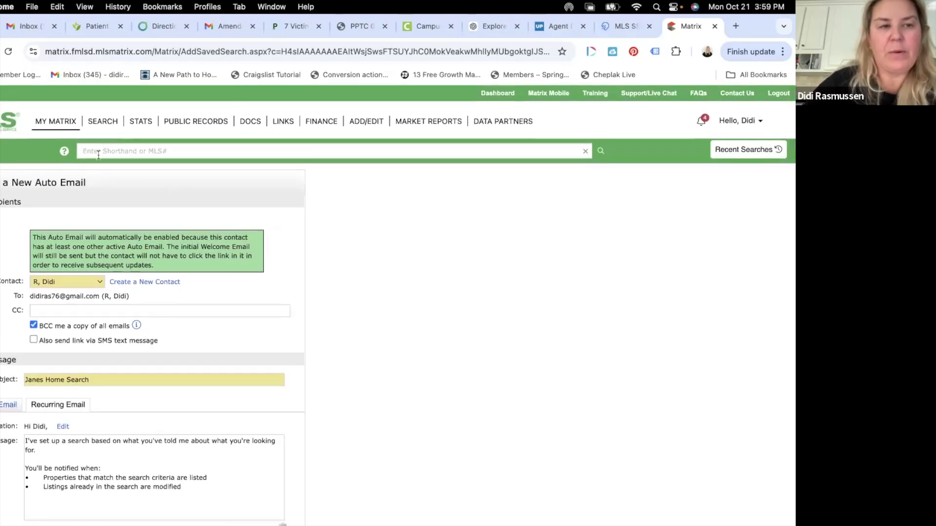
mouse_move(113, 119)
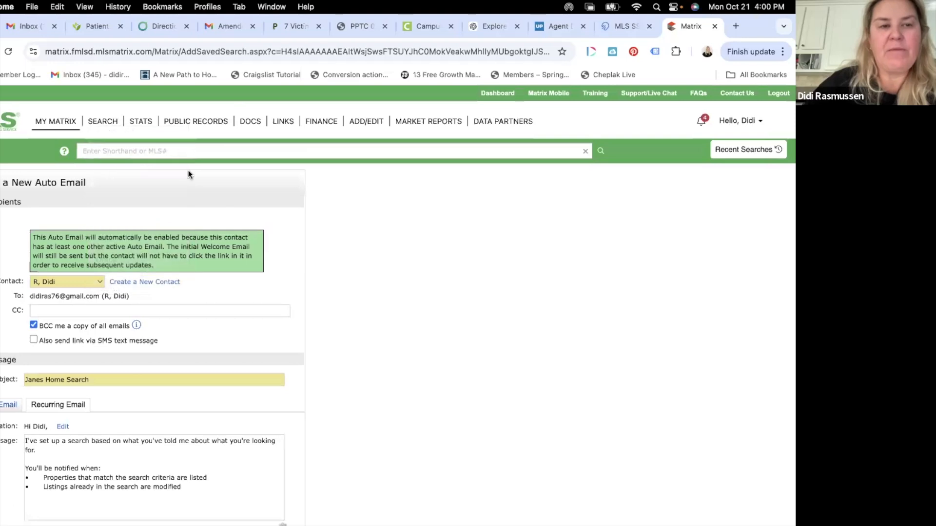
mouse_move(108, 123)
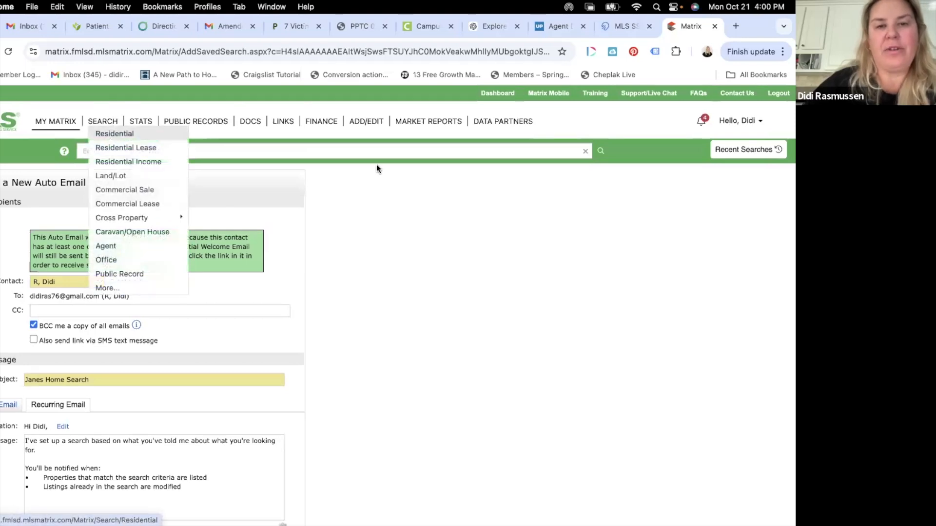